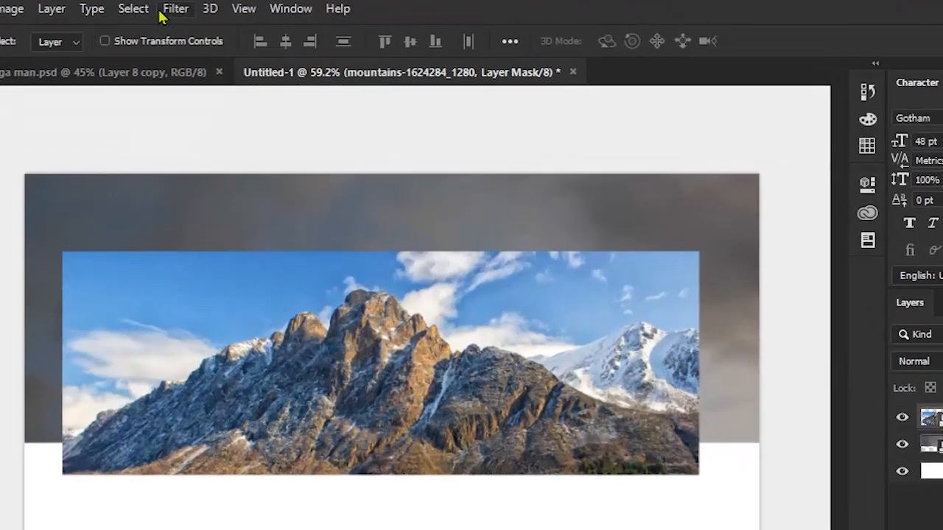
Select the mountain with Subject selection, and trim the snow at the foot of the distant white peak from it using Quick Selection
click(192, 9)
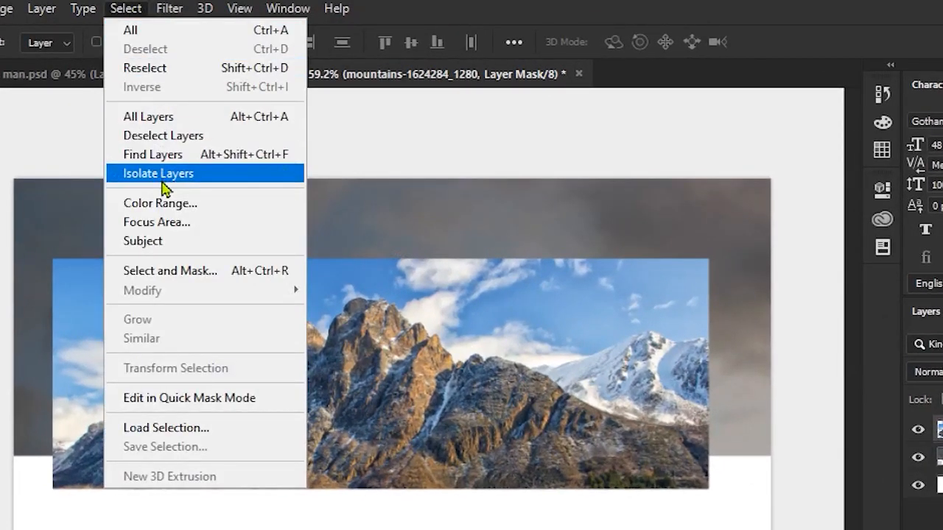
click(163, 241)
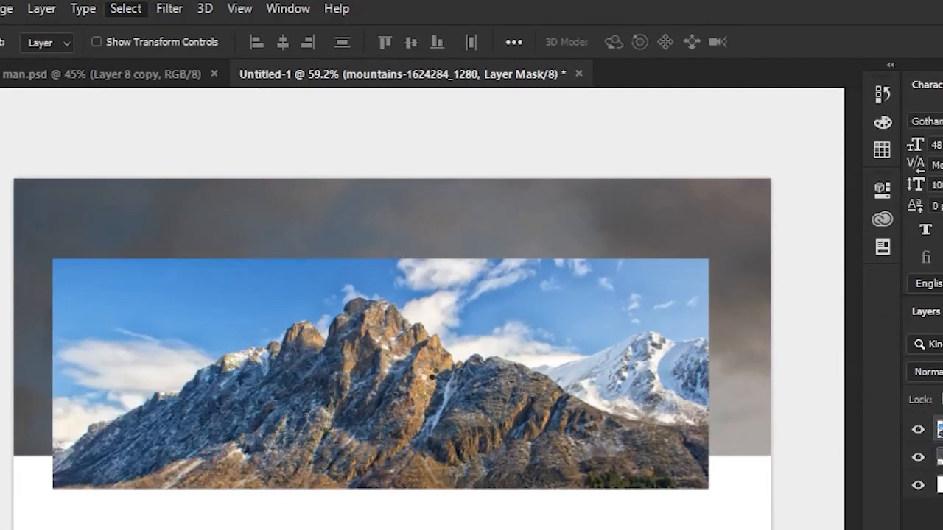
scroll(703, 435, up, 5)
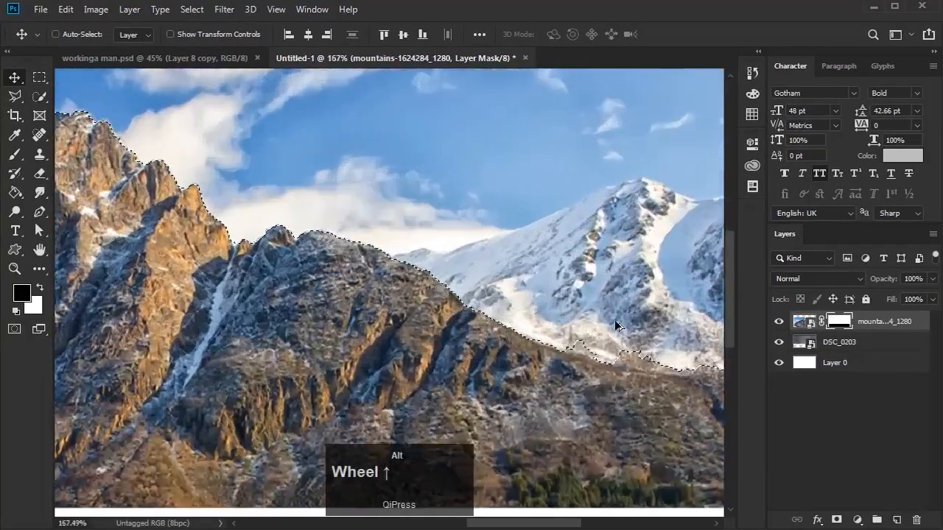
scroll(578, 330, down, 2)
scroll(316, 206, up, 2)
key(w)
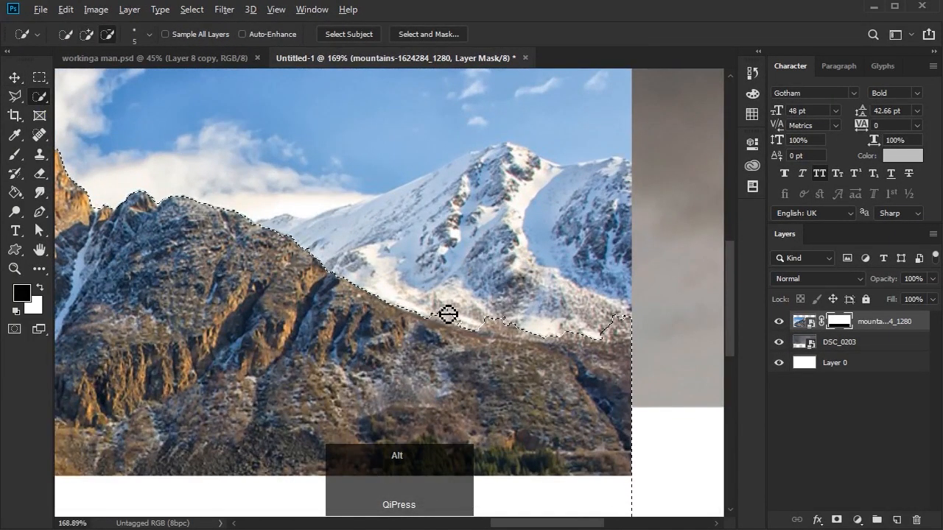
drag(448, 314, 470, 322)
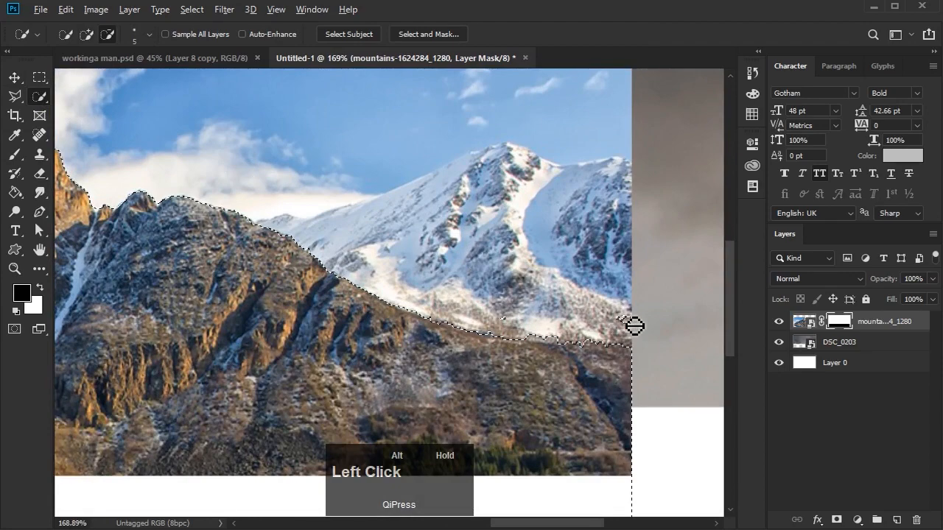
scroll(638, 351, down, 4)
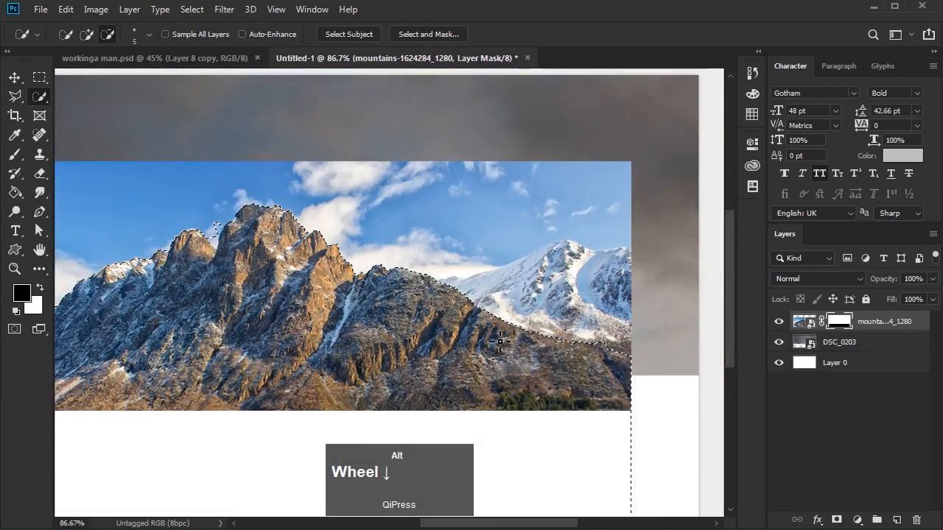
scroll(131, 317, up, 3)
scroll(131, 316, down, 3)
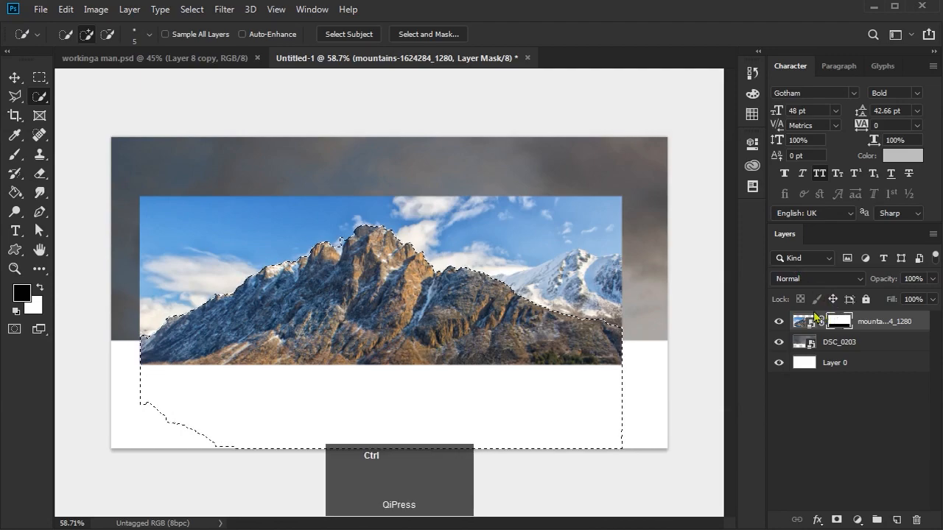
Invert the selection and paint black on the mountain layer's mask with a basic round brush to hide the blue sky
key(ctrl+shift+i)
click(15, 154)
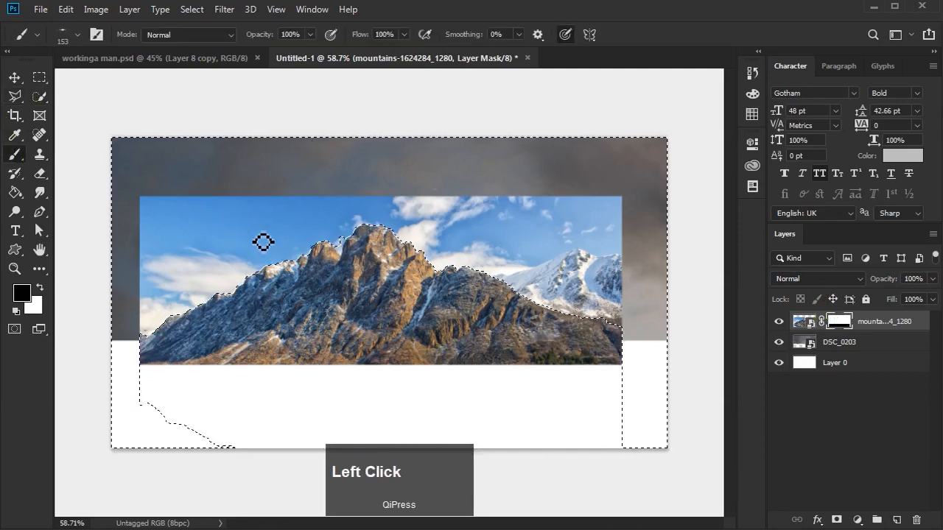
right_click(268, 200)
drag(504, 524, 504, 339)
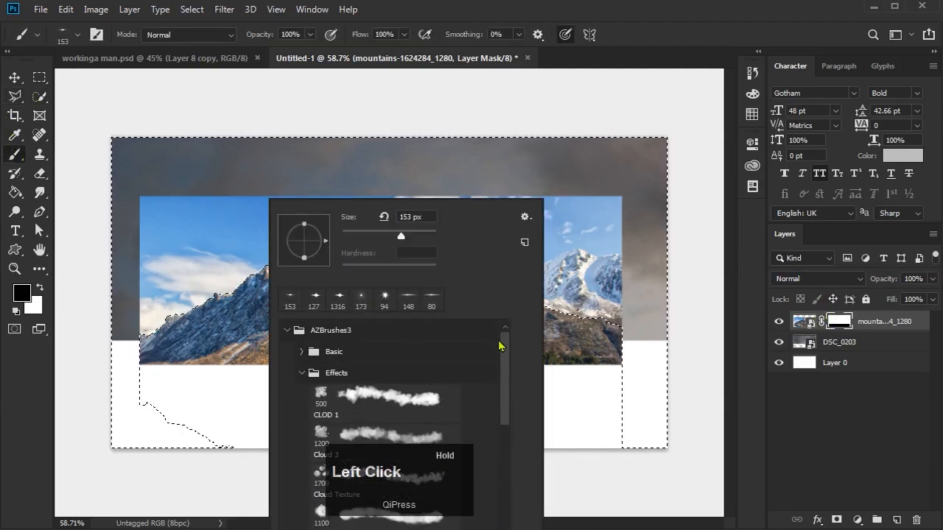
click(299, 373)
click(300, 352)
double_click(386, 419)
mouse_move(552, 152)
mouse_down()
mouse_move(504, 352)
mouse_move(592, 308)
mouse_move(584, 214)
mouse_move(151, 225)
mouse_move(195, 319)
mouse_move(365, 255)
mouse_move(567, 336)
mouse_up()
Exclude the leftover patch of blue sky between the two peaks from the mountain outline with the Quick Selection tool
scroll(315, 256, up, 3)
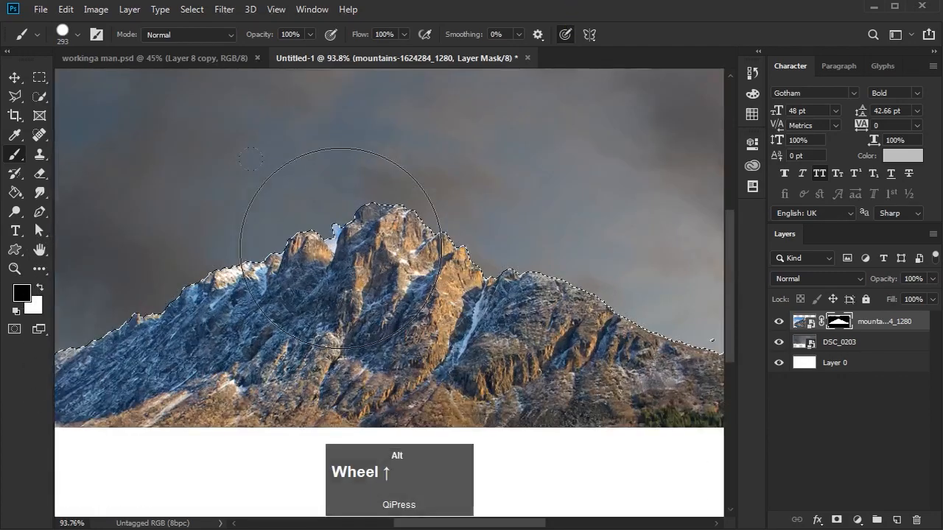
alt+right_click(368, 221)
scroll(265, 219, up, 2)
scroll(265, 219, up, 1)
click(39, 95)
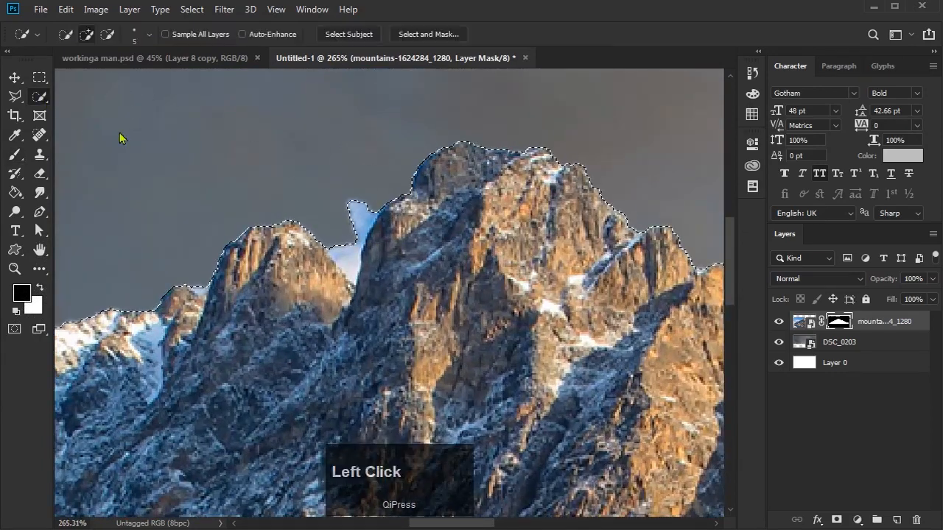
drag(362, 207, 364, 220)
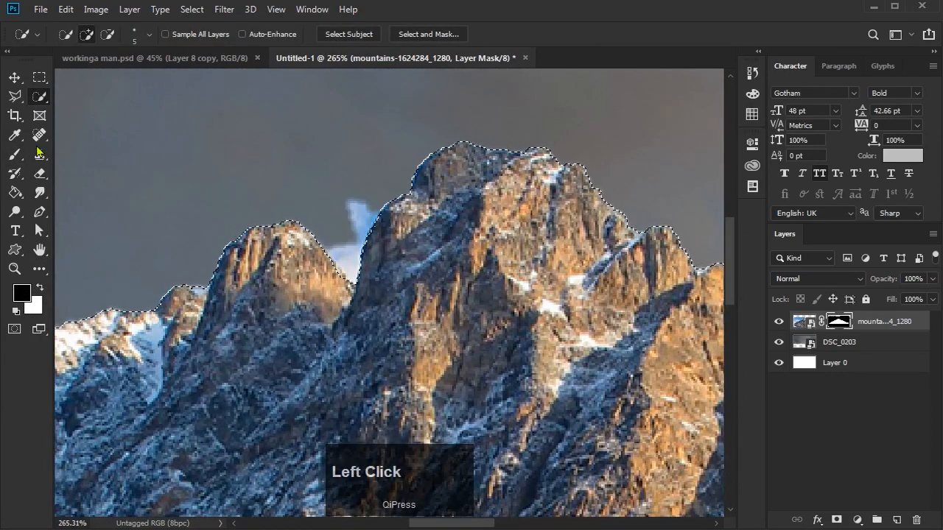
Paint the leftover sky patch between the peaks out of the mask with a 26 px black brush and clear the selection
key(b)
mouse_move(362, 185)
mouse_down()
mouse_move(282, 195)
mouse_move(356, 196)
mouse_move(294, 214)
mouse_move(346, 188)
mouse_up()
scroll(346, 187, down, 6)
click(192, 9)
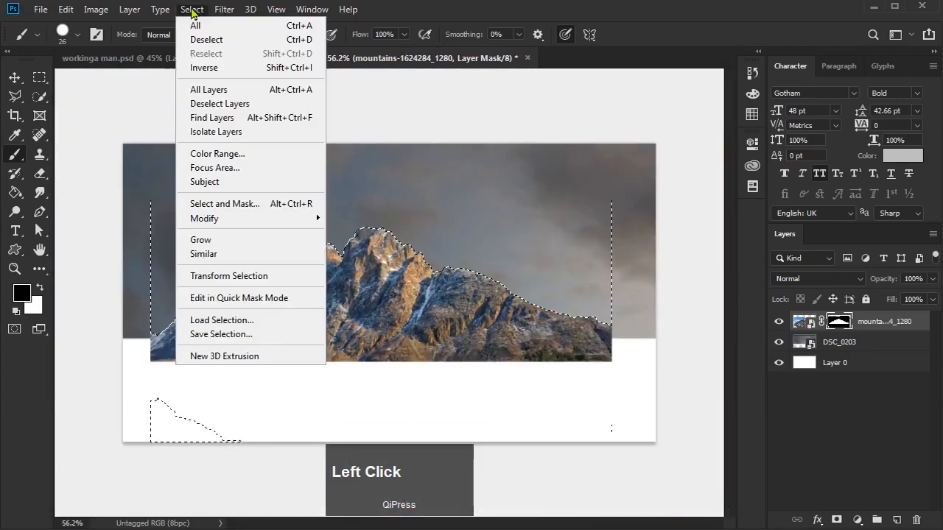
click(195, 40)
Scale the placed desert photo to 8.35%, position it to cover the canvas, and move its layer below DSC_0203
scroll(393, 298, down, 2)
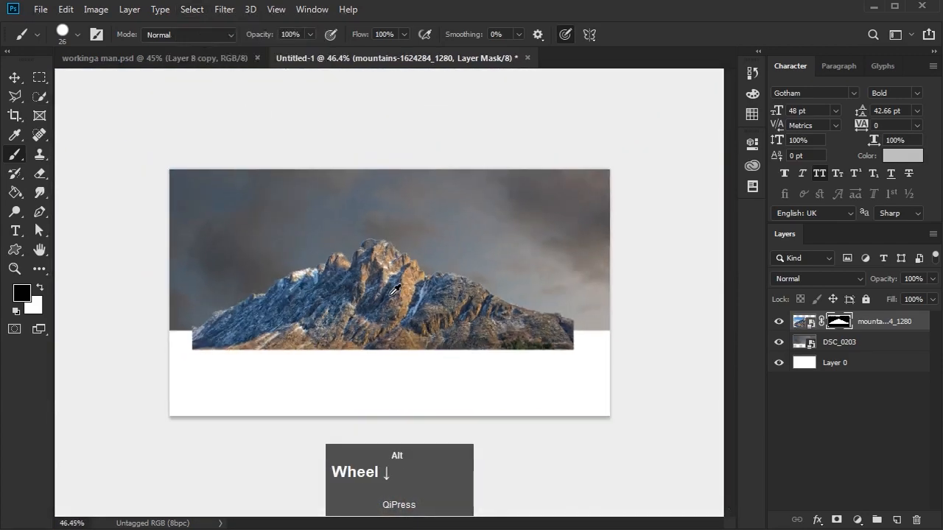
scroll(392, 297, up, 2)
scroll(390, 356, down, 1)
key(v)
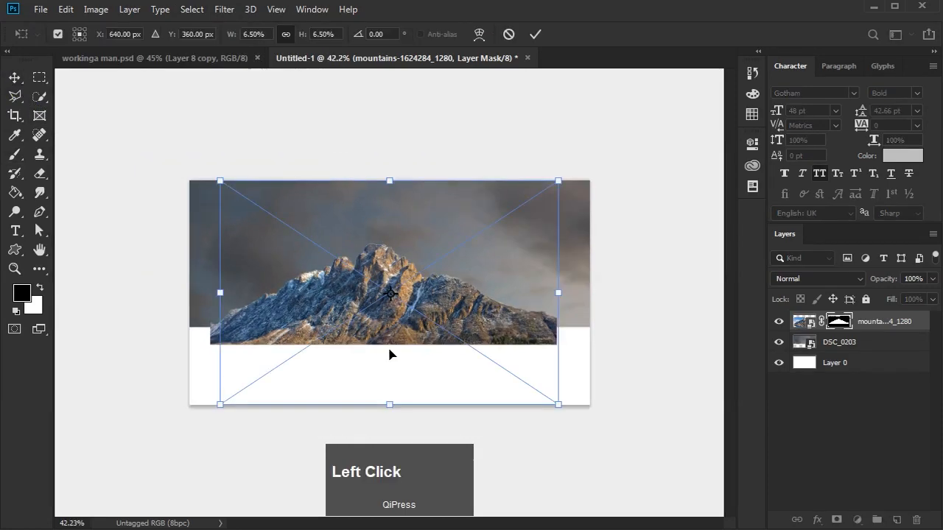
drag(558, 292, 628, 295)
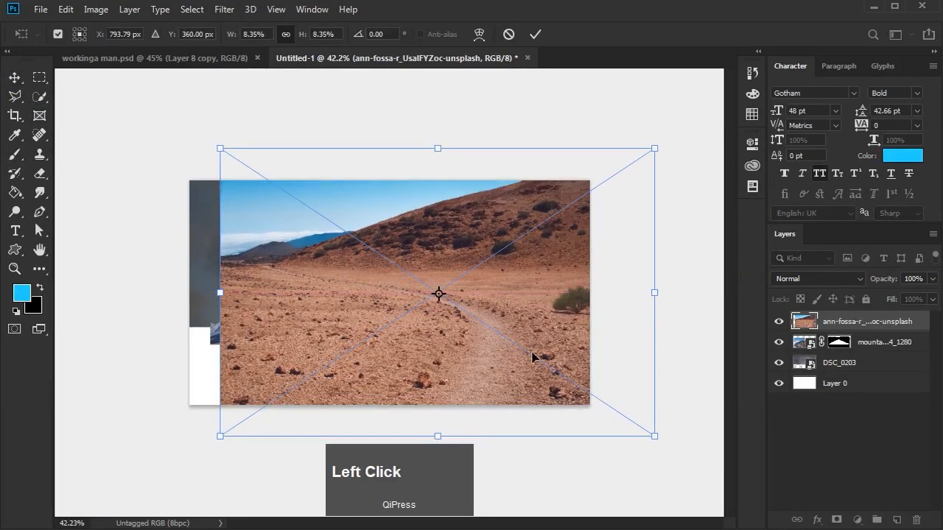
drag(571, 220, 515, 218)
click(535, 35)
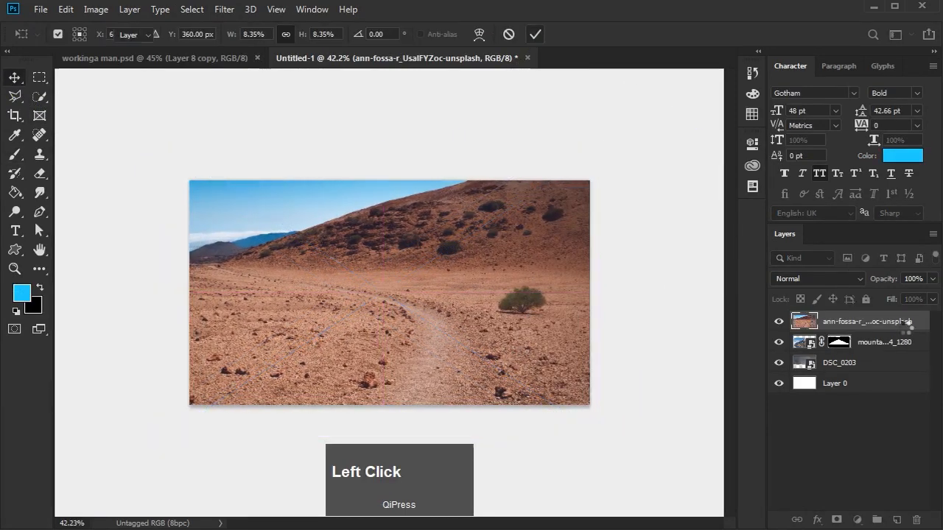
drag(894, 330, 894, 379)
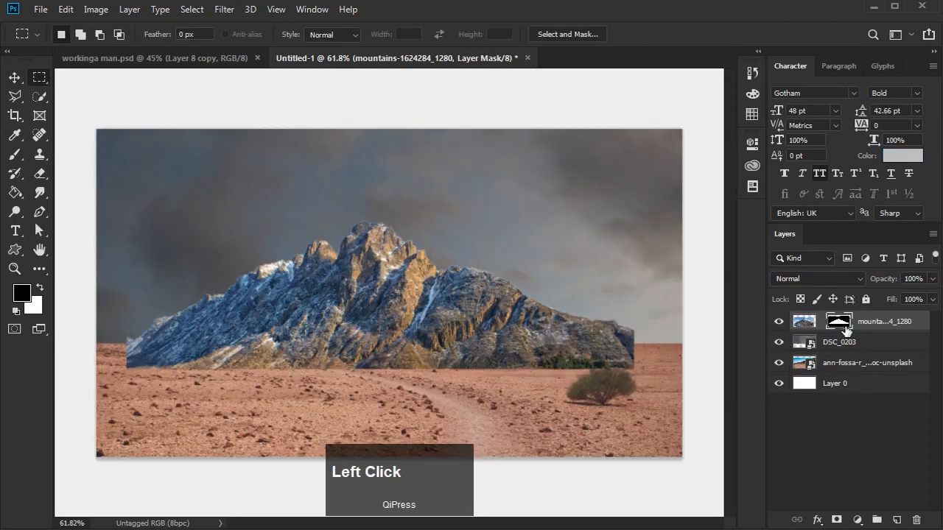
Apply the mountain layer's mask and stretch the mountain's right end horizontally past the canvas edge
right_click(841, 326)
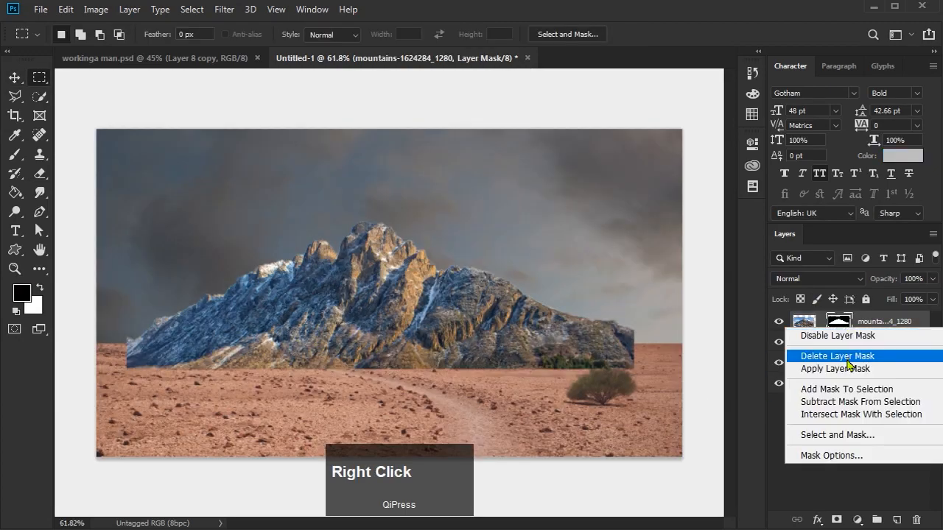
click(848, 360)
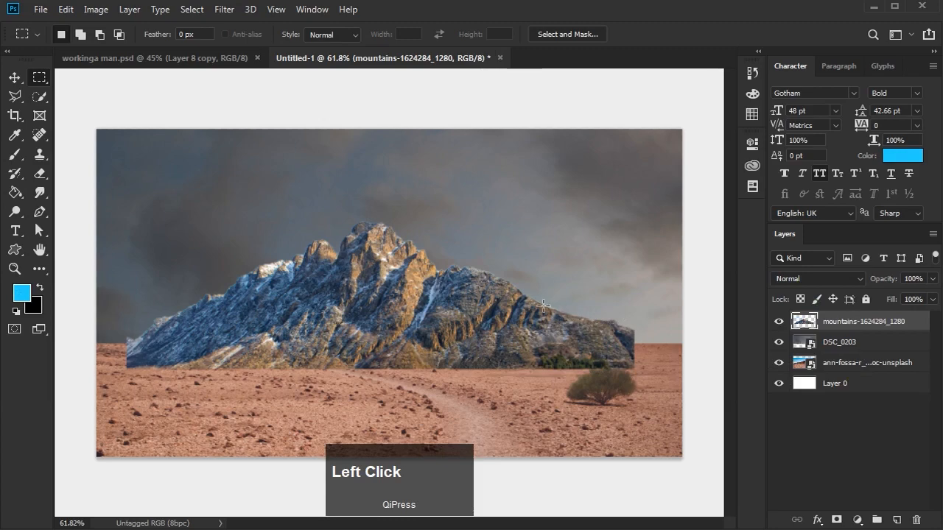
drag(537, 302, 665, 375)
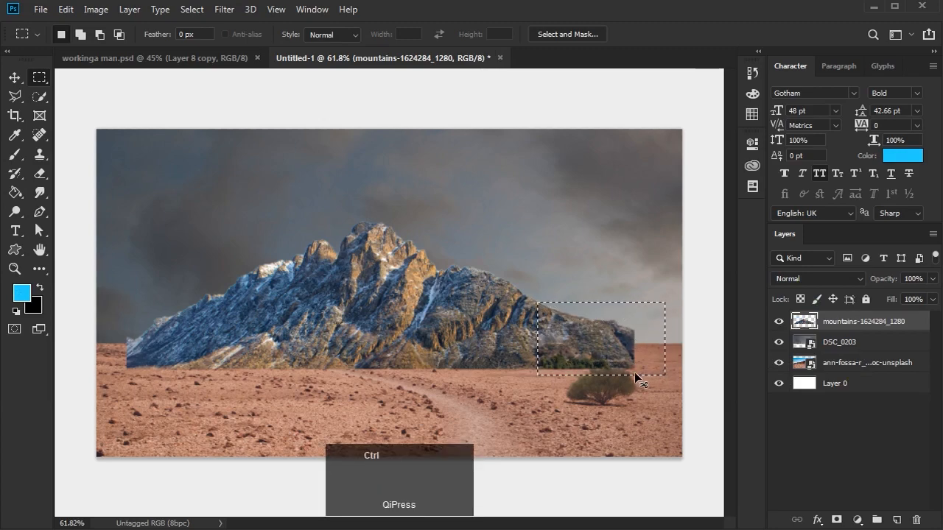
key(ctrl+t)
drag(677, 339, 721, 339)
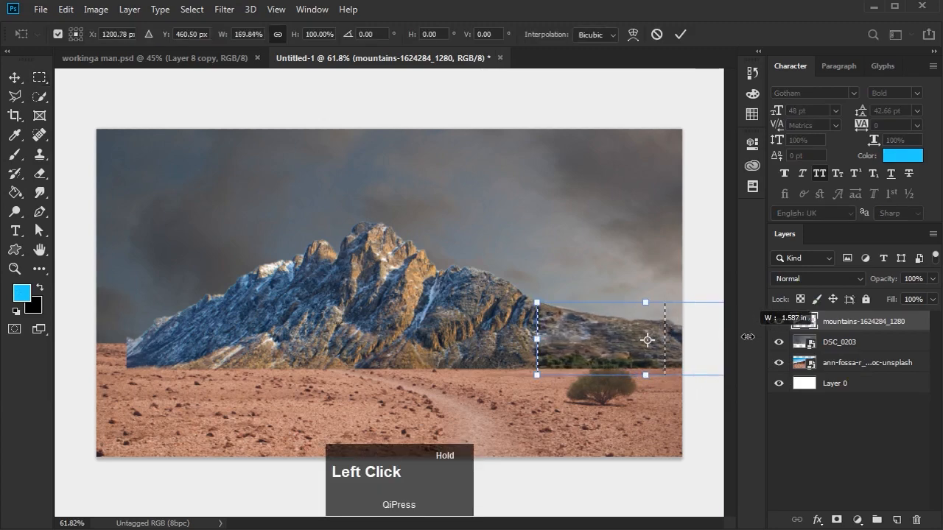
click(680, 34)
key(ctrl+d)
Marquee-select the mountain's left end and stretch it horizontally to the left edge of the canvas
scroll(667, 343, down, 1)
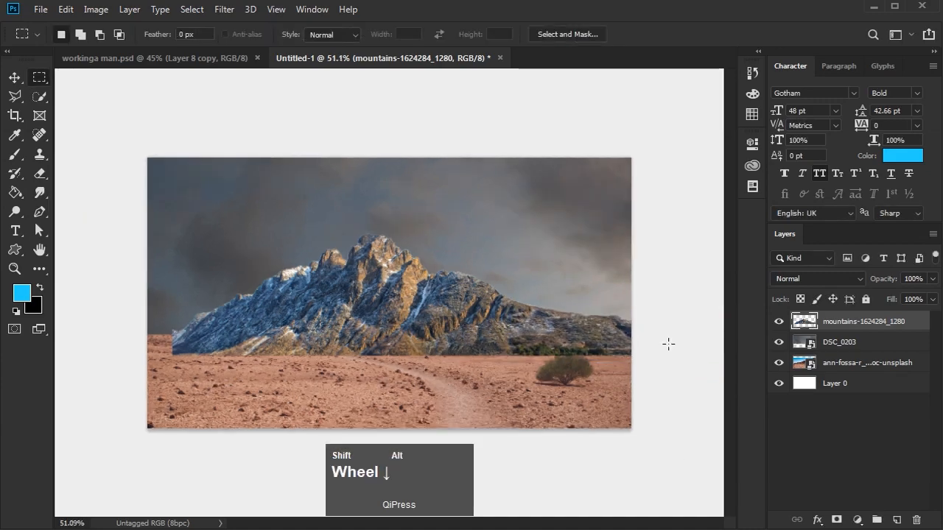
scroll(109, 326, up, 1)
scroll(154, 350, down, 1)
drag(96, 327, 193, 376)
key(ctrl+t)
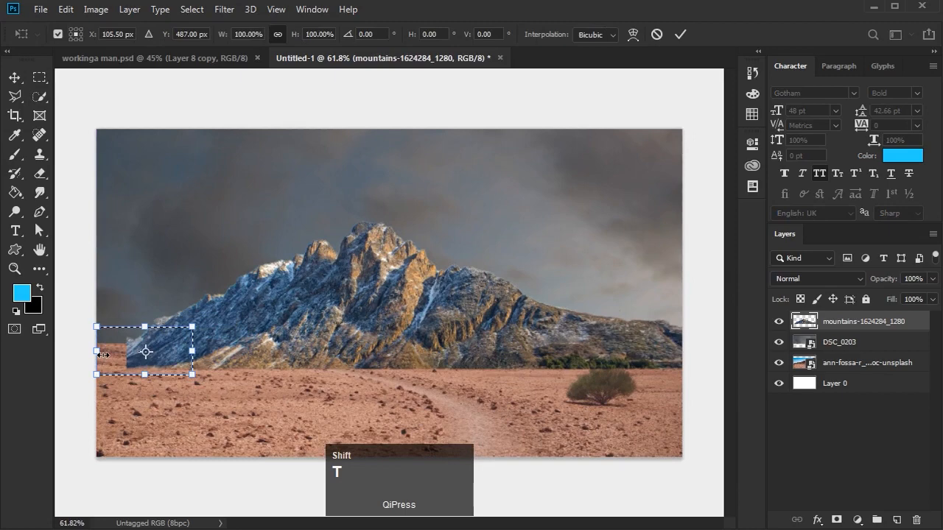
drag(101, 354, 29, 351)
click(678, 36)
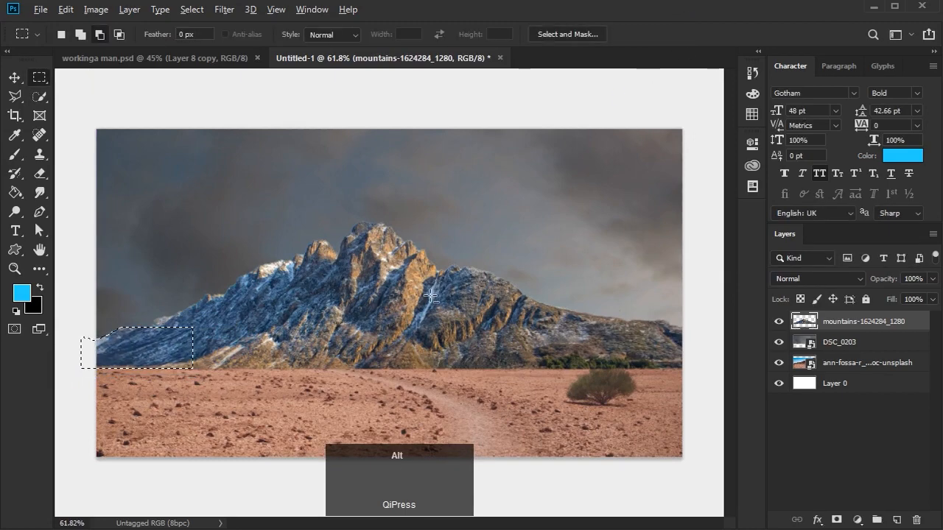
Add a mask to the mountain layer and blend its base into the desert with a soft 92 px black brush at 57% flow
key(s)
scroll(435, 302, up, 2)
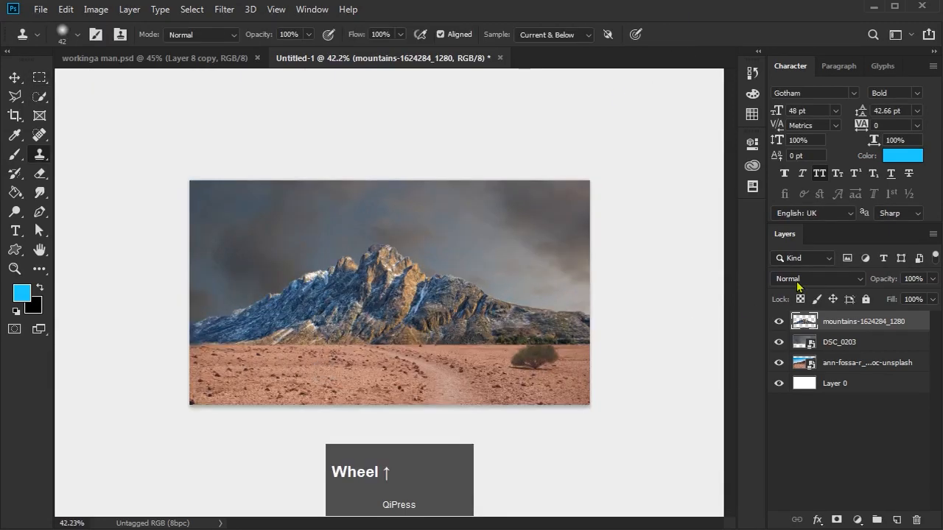
click(836, 519)
click(12, 156)
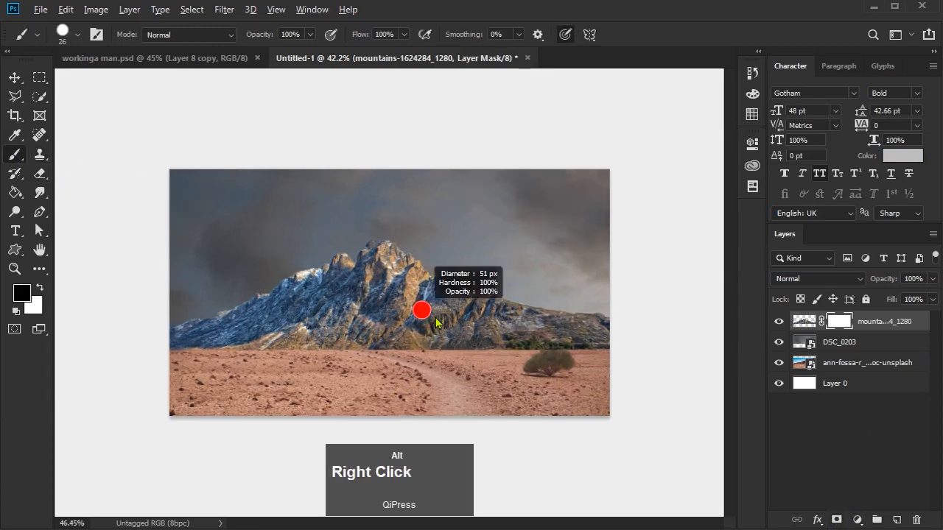
right_click(422, 270)
click(480, 373)
click(627, 91)
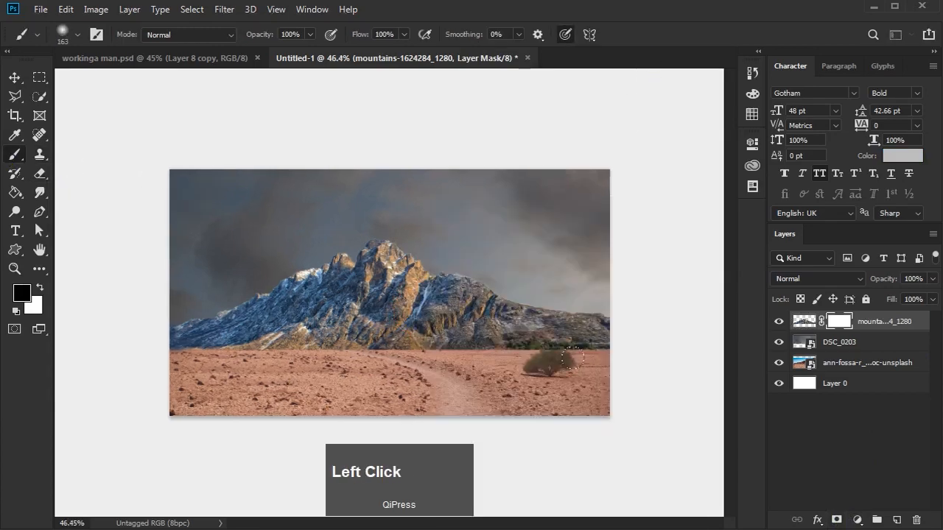
scroll(546, 346, up, 3)
alt+right_click(585, 358)
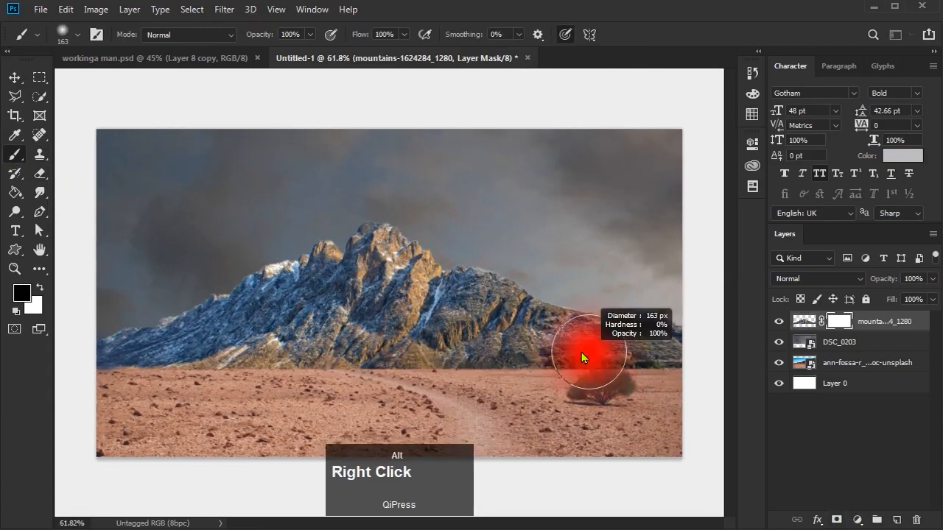
drag(362, 35, 339, 41)
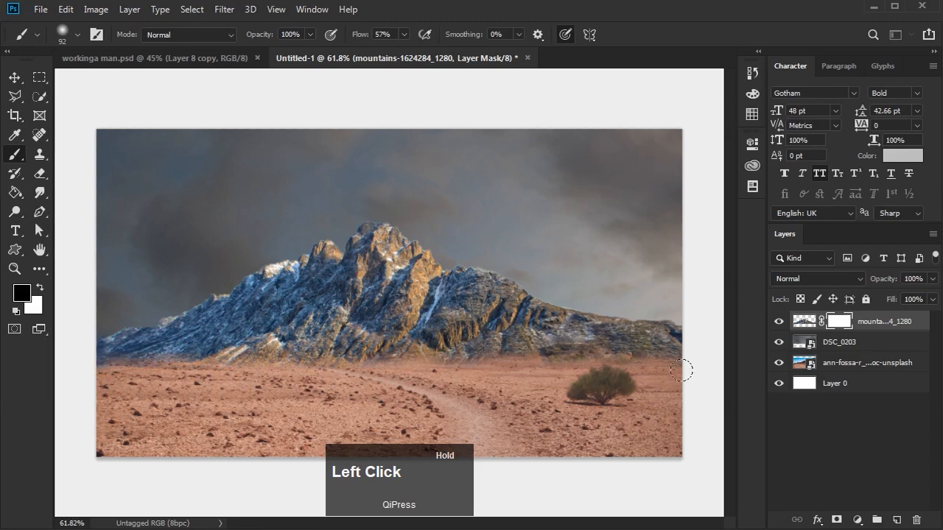
Add a Hue/Saturation adjustment clipped to the desert layer and set its Lightness to -70
alt+scroll(422, 358, down, 1)
click(854, 362)
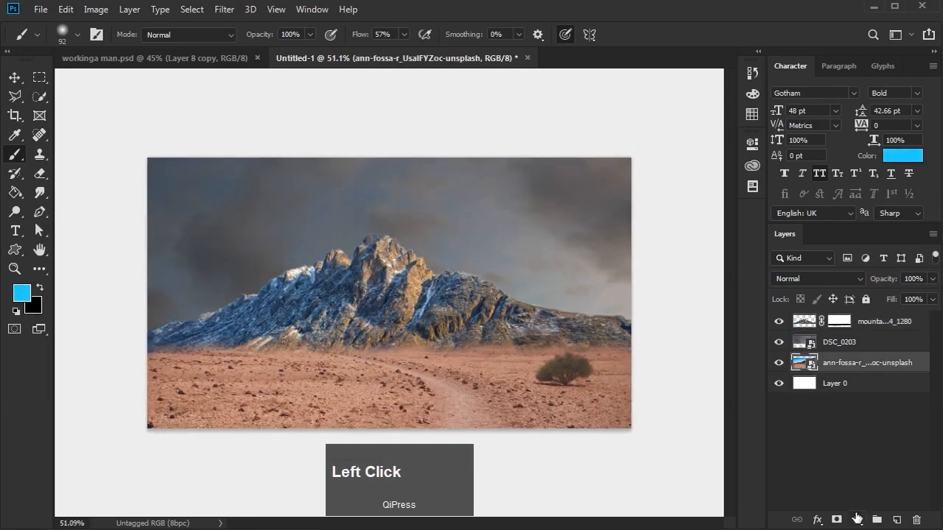
click(856, 519)
click(854, 312)
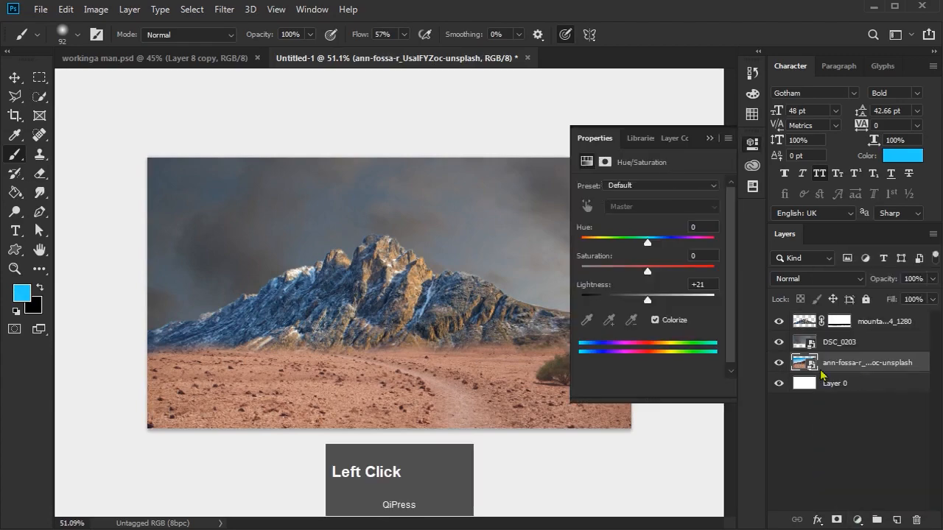
click(624, 388)
drag(647, 301, 598, 304)
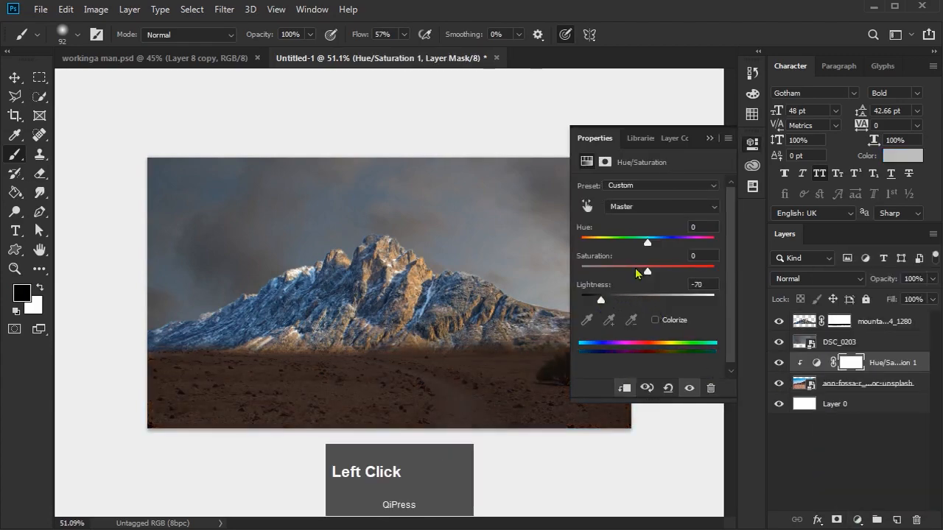
Add a Hue/Saturation adjustment clipped to the DSC_0203 sky layer and set its Lightness to -72
click(840, 342)
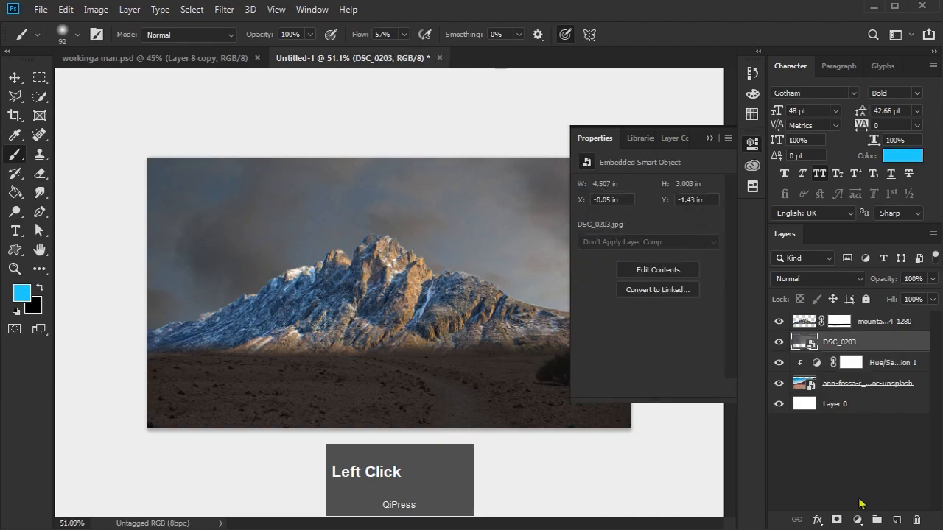
click(857, 519)
click(845, 379)
click(624, 387)
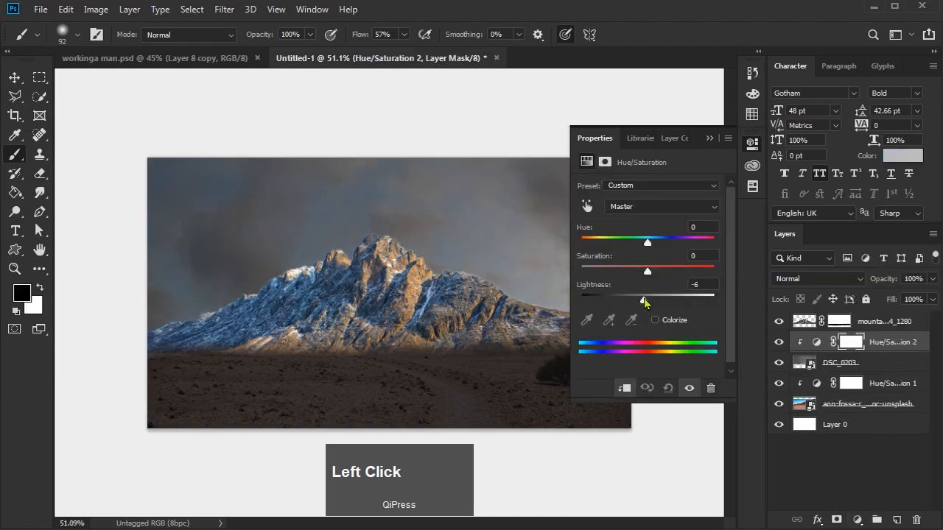
drag(648, 300, 600, 303)
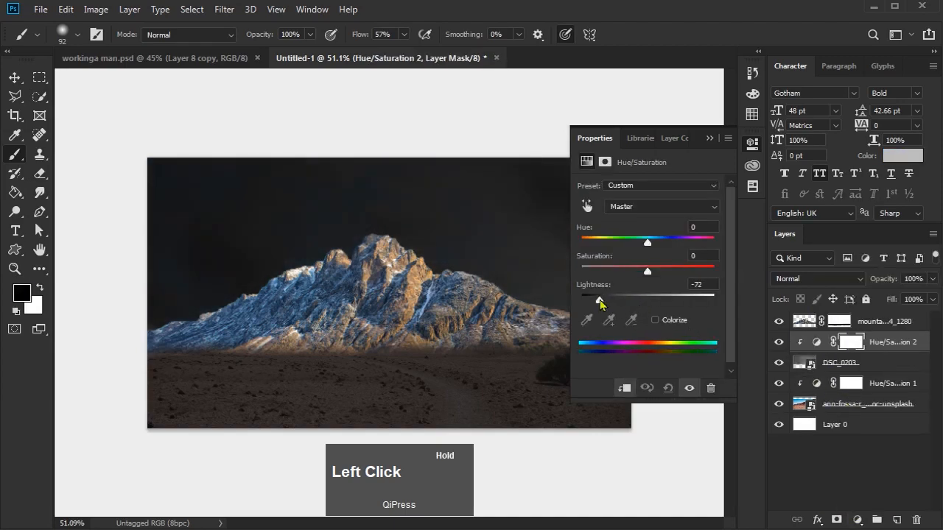
click(708, 138)
Add a Hue/Saturation adjustment clipped to the mountain layer with Saturation -60 and Lightness -71
click(880, 321)
click(857, 519)
click(846, 379)
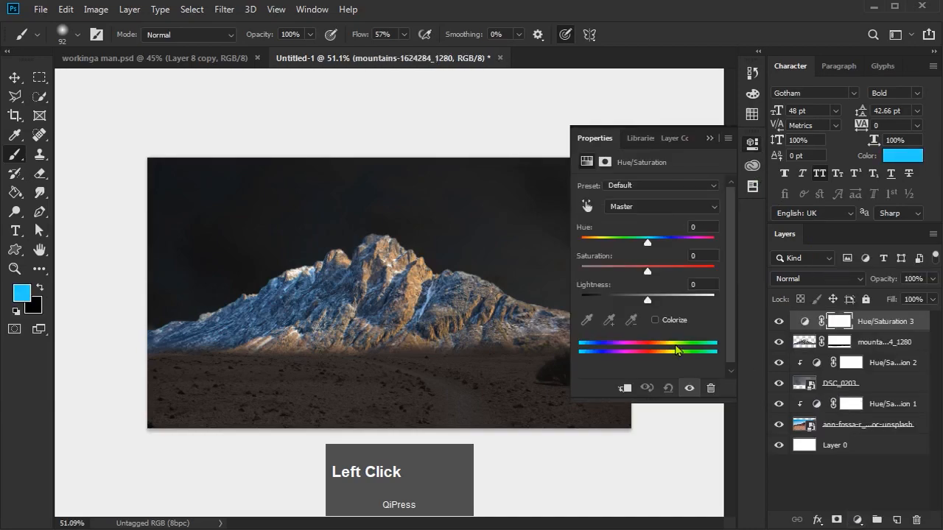
click(624, 387)
drag(640, 300, 602, 304)
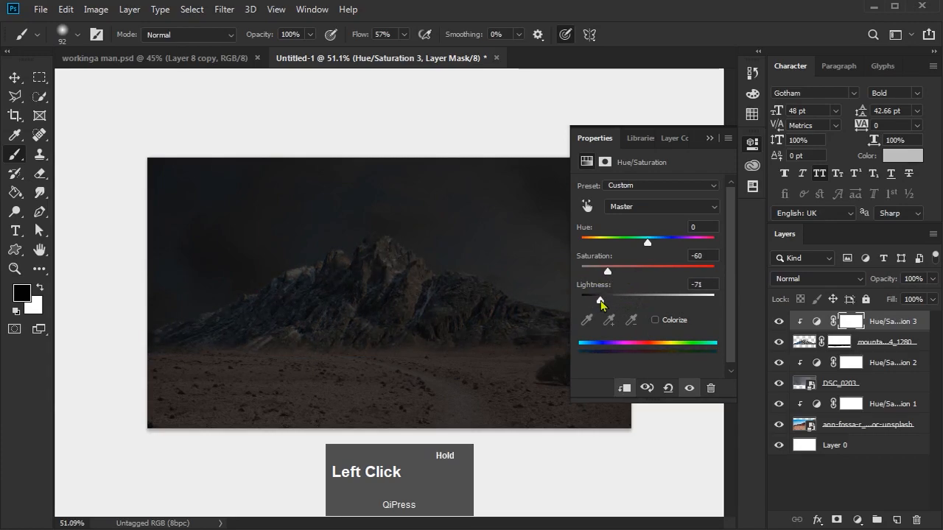
Darken the desert's Hue/Saturation adjustment to Lightness -80 and strongly reduce its Saturation
click(817, 406)
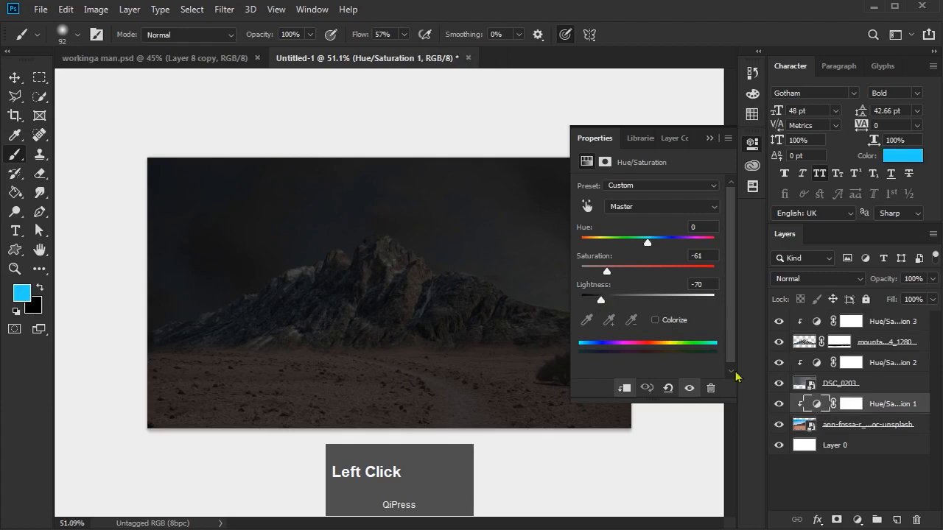
drag(599, 307, 596, 306)
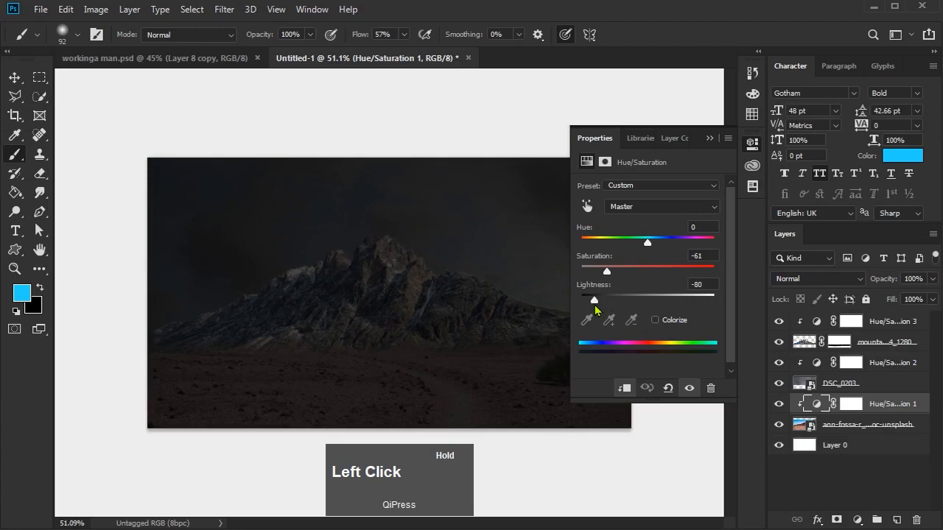
drag(606, 271, 579, 272)
click(710, 139)
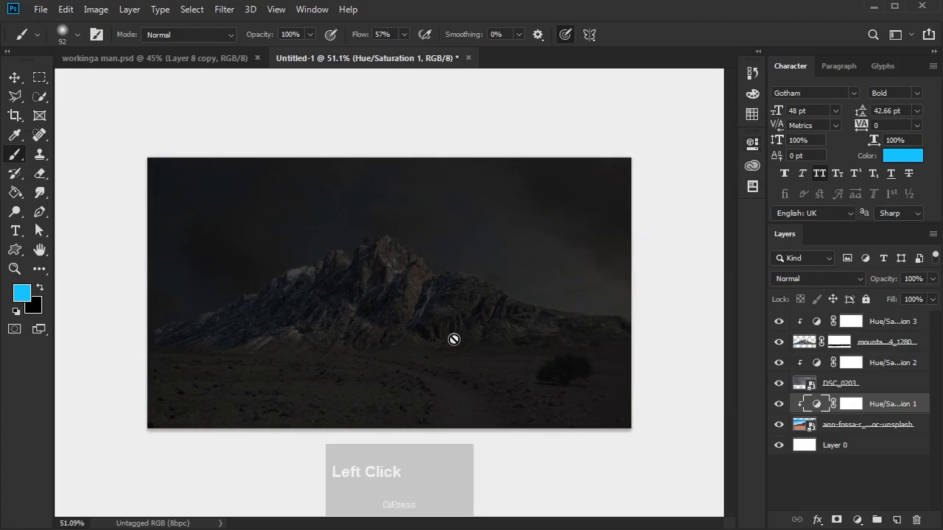
Place the sword image above all layers, scale it down, rotate it about 44° to point straight down, and position it over the mountain peak
click(892, 321)
click(14, 77)
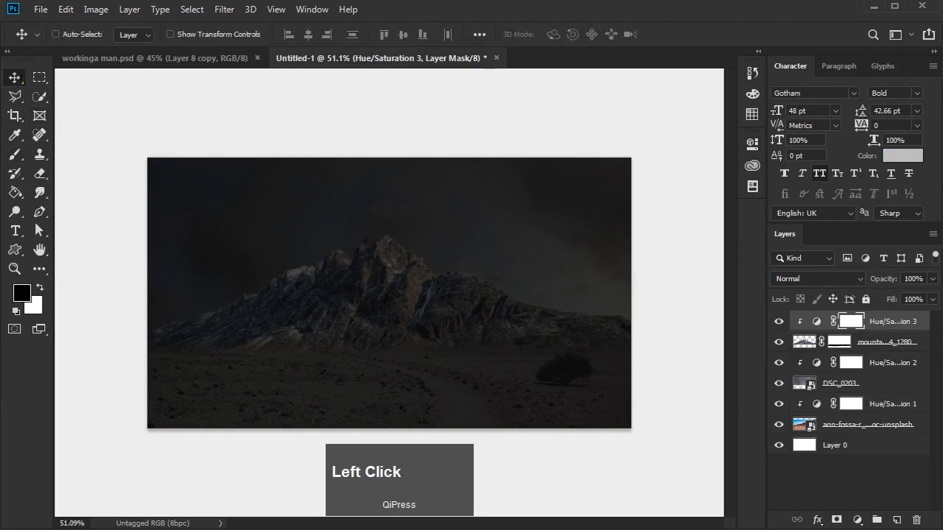
drag(419, 326, 420, 331)
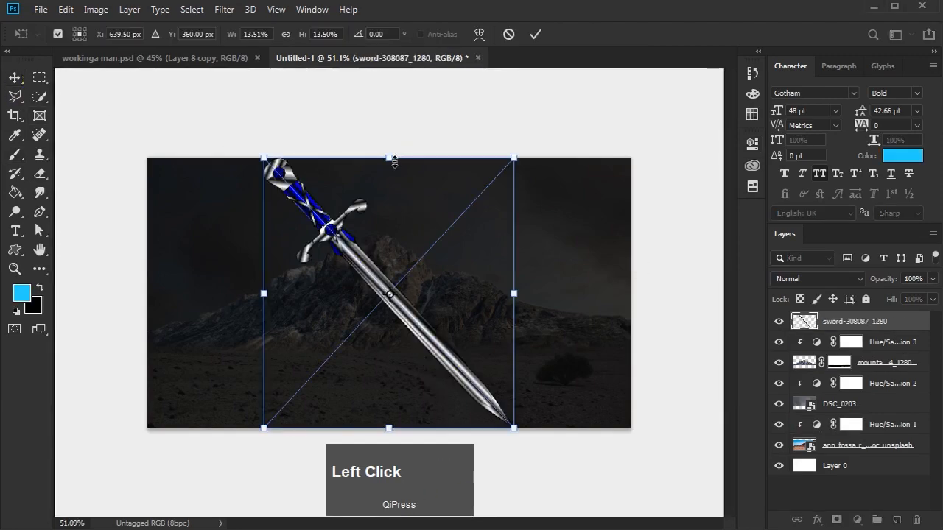
drag(395, 162, 433, 352)
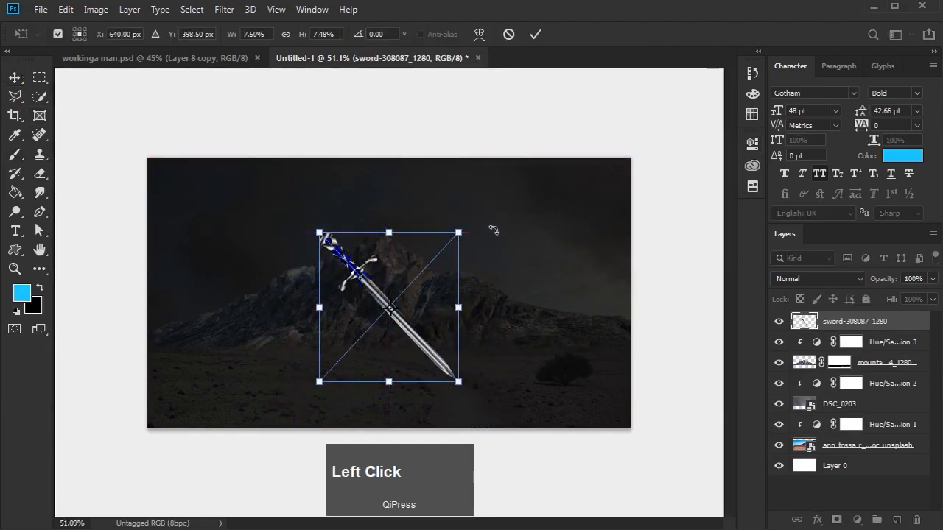
drag(493, 230, 500, 319)
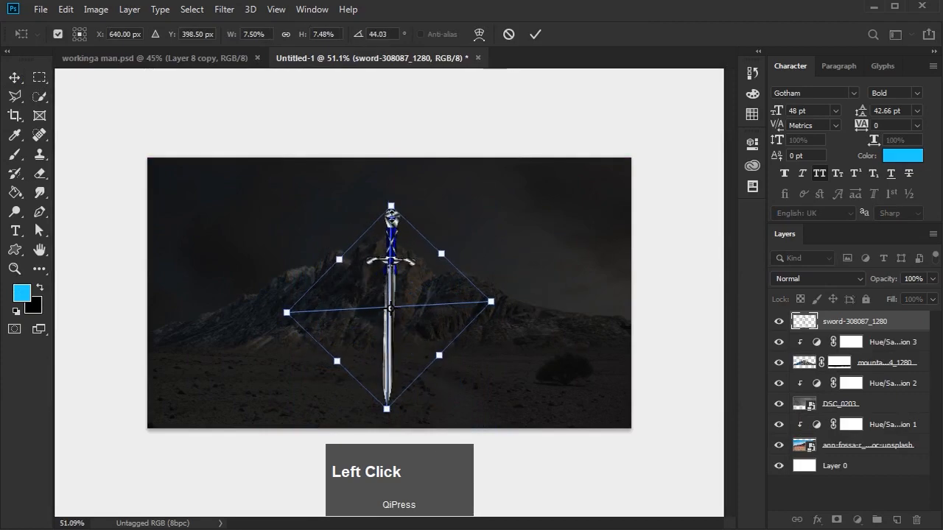
drag(391, 211, 390, 290)
drag(405, 357, 404, 262)
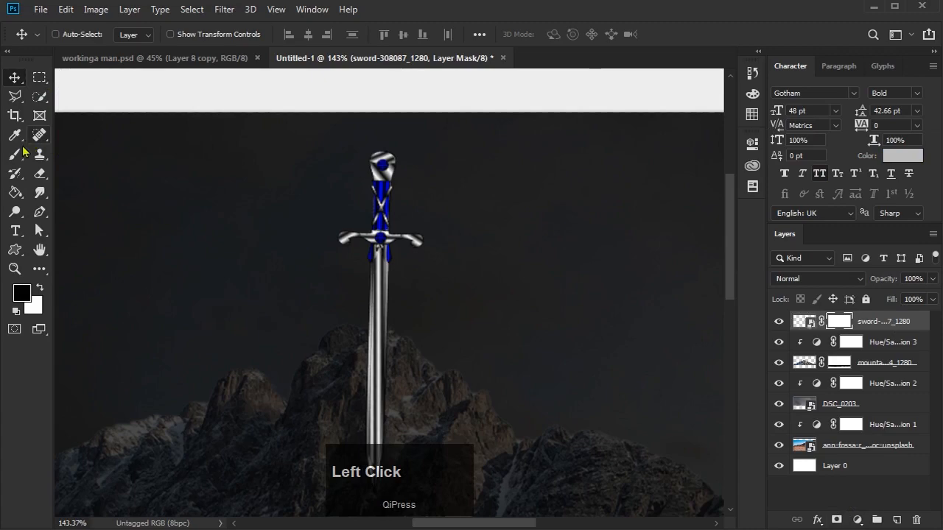
Hide the sword's blade below the crossguard by painting black on its layer mask with a hard 25 px brush at 100% flow
click(21, 152)
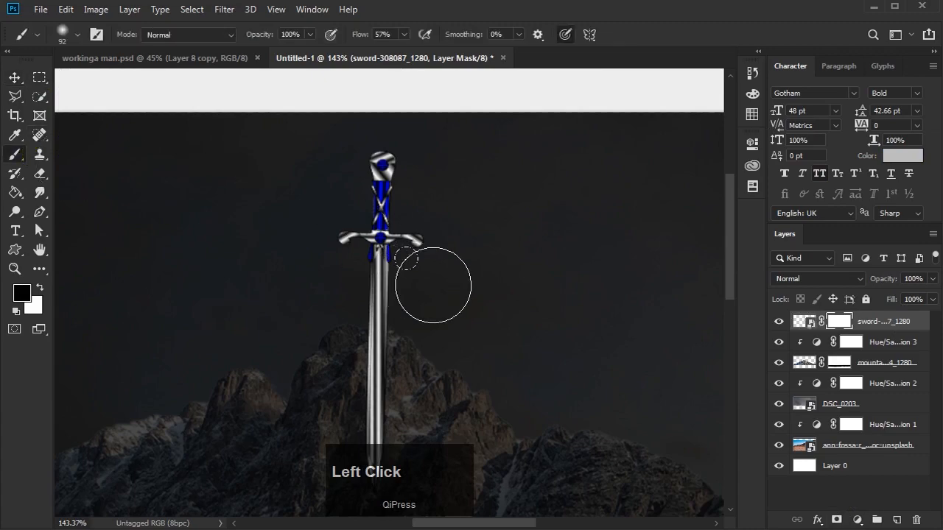
right_click(433, 286)
click(510, 408)
click(595, 88)
scroll(368, 281, up, 2)
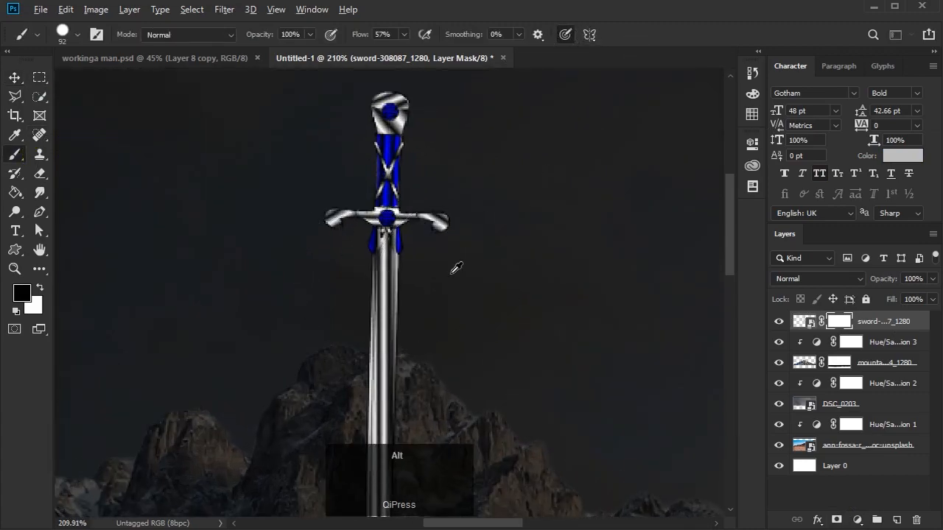
alt+right_click(455, 268)
scroll(374, 238, up, 2)
click(381, 241)
drag(381, 242, 351, 242)
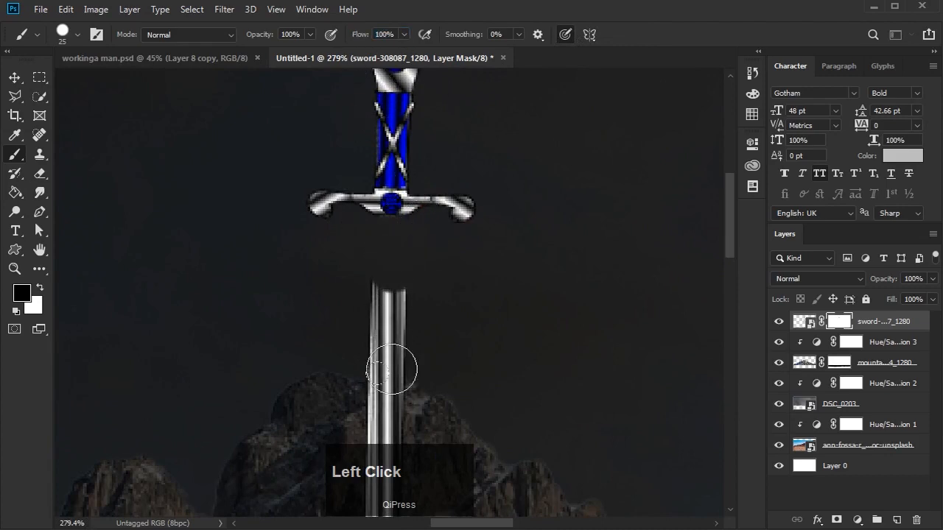
drag(391, 307, 381, 435)
scroll(380, 434, down, 3)
drag(380, 326, 383, 412)
scroll(400, 175, down, 1)
scroll(400, 174, up, 2)
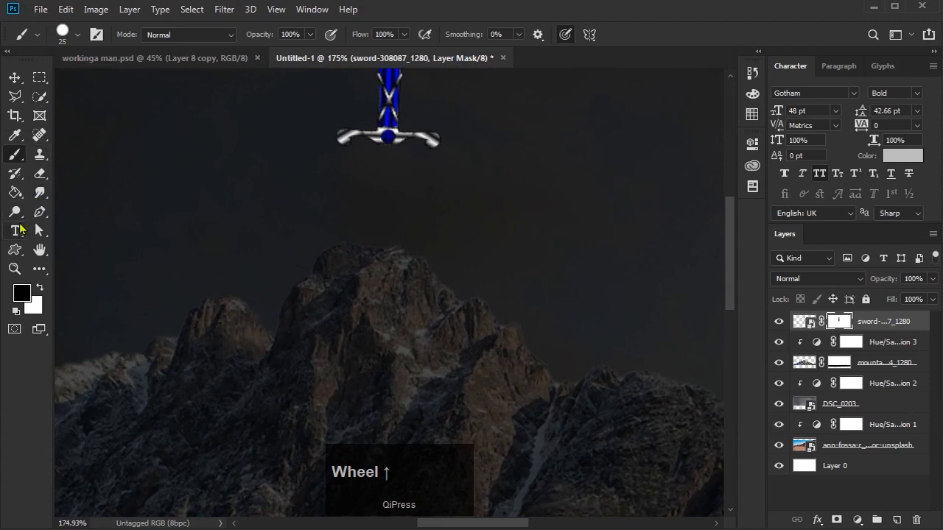
Draw a rectangle about 16 px wide and 171 px tall below the sword's crossguard as a replacement blade
right_click(14, 250)
click(78, 249)
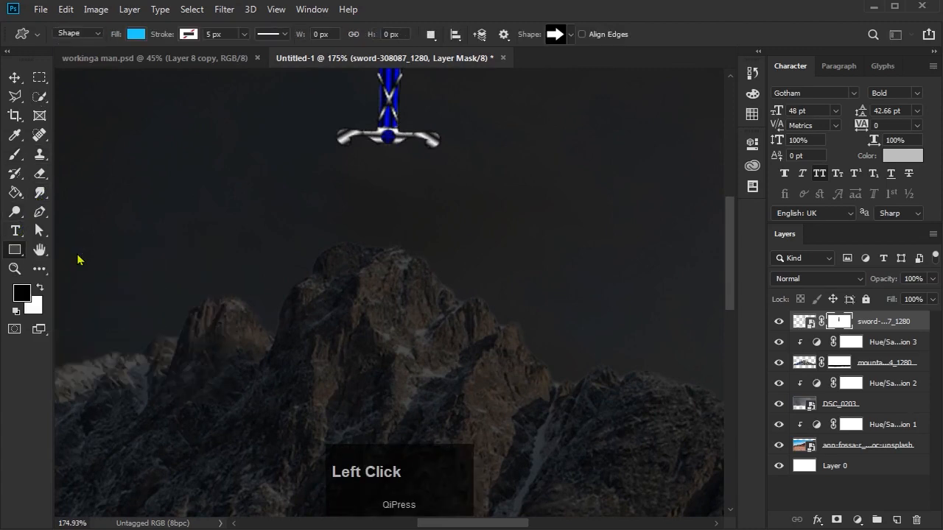
scroll(406, 137, up, 3)
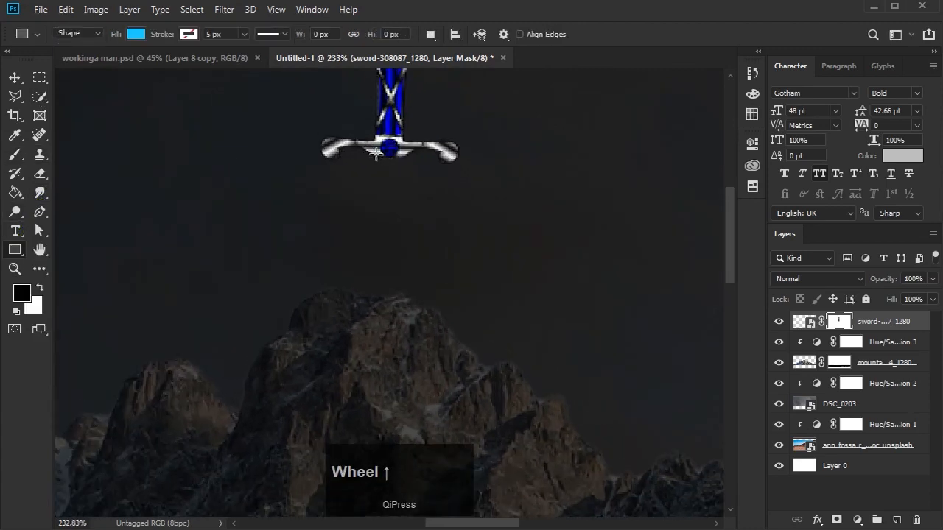
drag(374, 155, 399, 445)
Change the blade rectangle's fill color to white
double_click(801, 324)
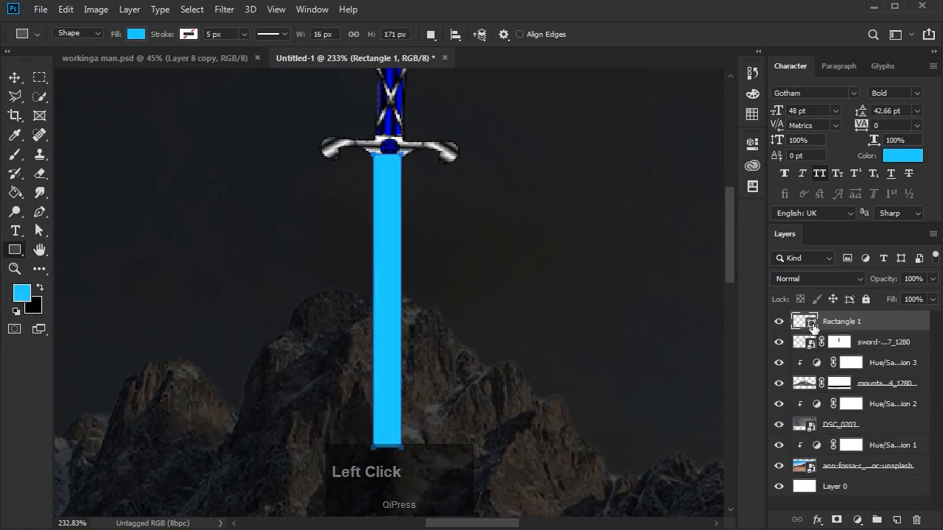
drag(433, 468, 402, 467)
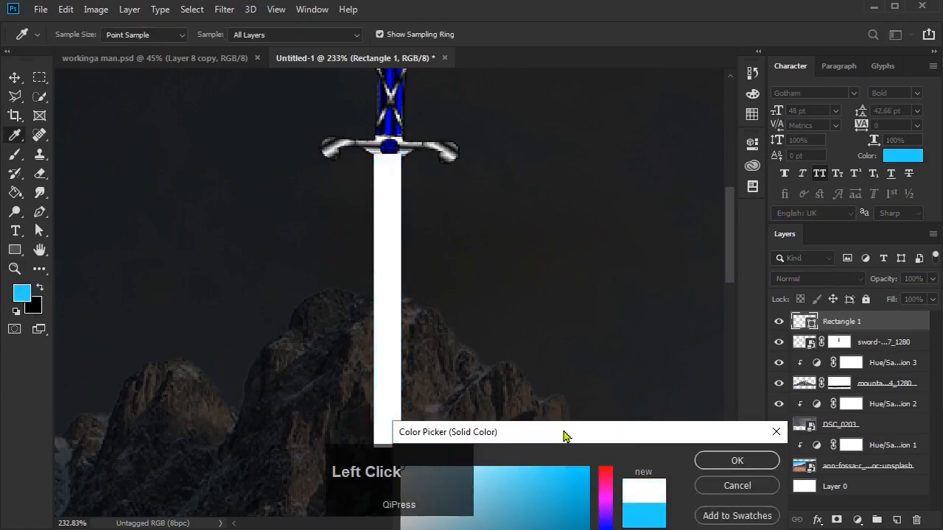
drag(589, 434, 640, 315)
click(809, 338)
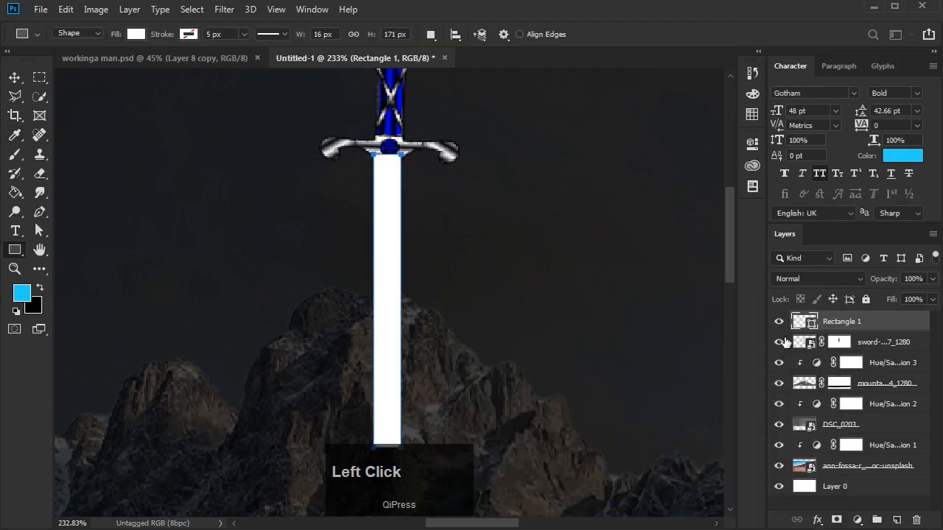
Move the white rectangle into line with the center of the sword's crossguard
click(14, 78)
alt+scroll(385, 174, up, 3)
mouse_move(385, 175)
mouse_down()
mouse_move(395, 181)
mouse_move(393, 157)
mouse_up()
scroll(393, 157, down, 5)
scroll(393, 158, up, 3)
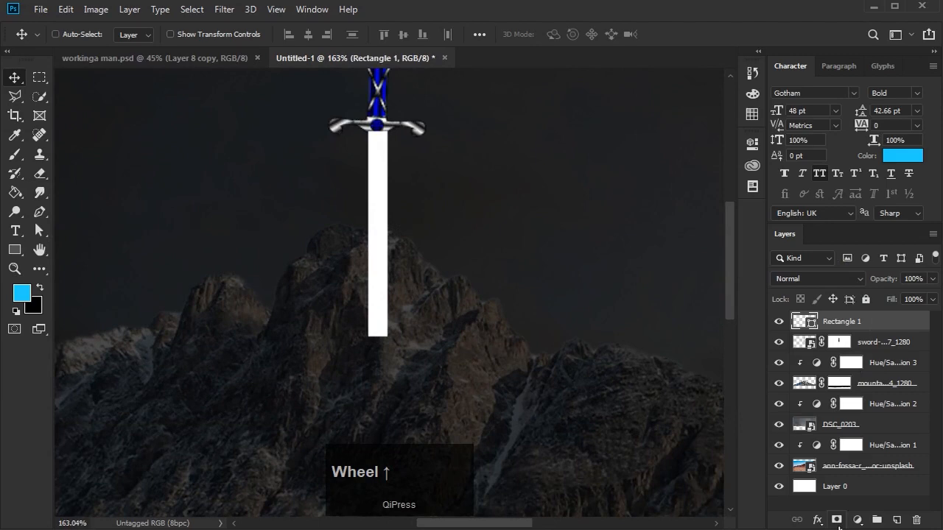
Mask the white blade's lower part with a 25 px black brush so it ends at the peak, then touch up its tip with white
click(835, 520)
click(14, 154)
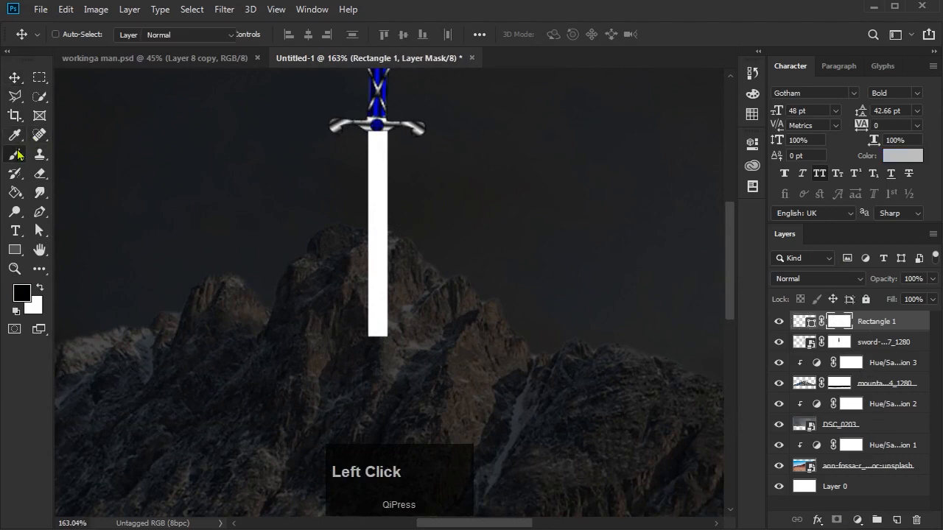
scroll(378, 273, up, 3)
mouse_move(357, 252)
mouse_down()
mouse_move(336, 242)
mouse_move(385, 229)
mouse_move(365, 227)
mouse_move(413, 226)
mouse_move(356, 226)
mouse_move(413, 226)
mouse_move(332, 226)
mouse_move(452, 220)
mouse_move(309, 220)
mouse_move(466, 215)
mouse_move(397, 232)
mouse_move(431, 373)
mouse_move(407, 375)
mouse_up()
scroll(411, 184, up, 2)
scroll(385, 185, down, 2)
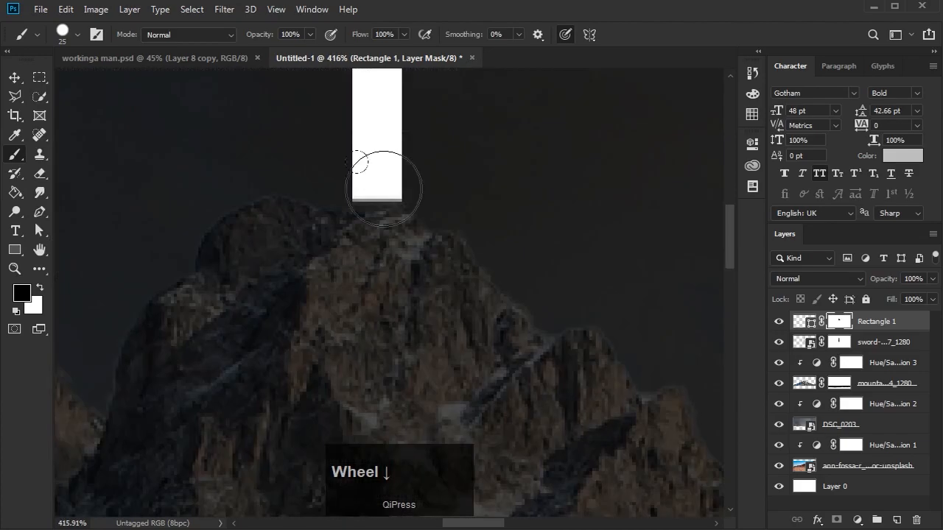
key(x)
drag(372, 169, 377, 199)
scroll(354, 273, down, 5)
Clip a Hue/Saturation adjustment to the sword layer with Colorize enabled, Hue 193, Saturation 21 and Lightness -29
click(877, 341)
click(856, 520)
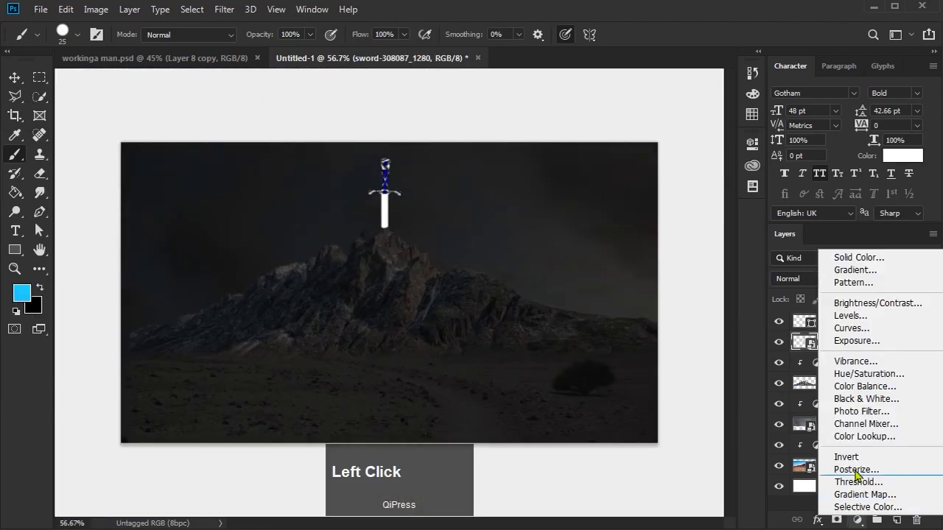
click(858, 373)
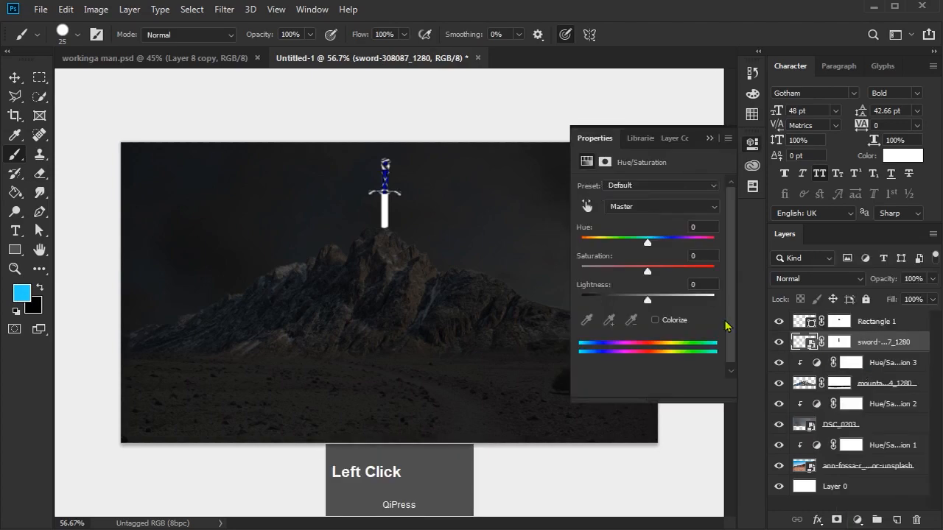
drag(647, 300, 621, 302)
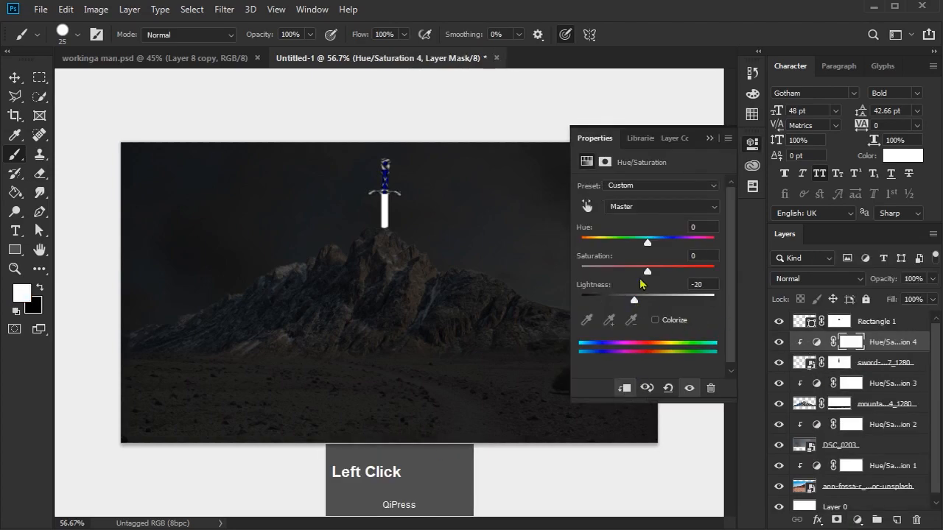
click(654, 320)
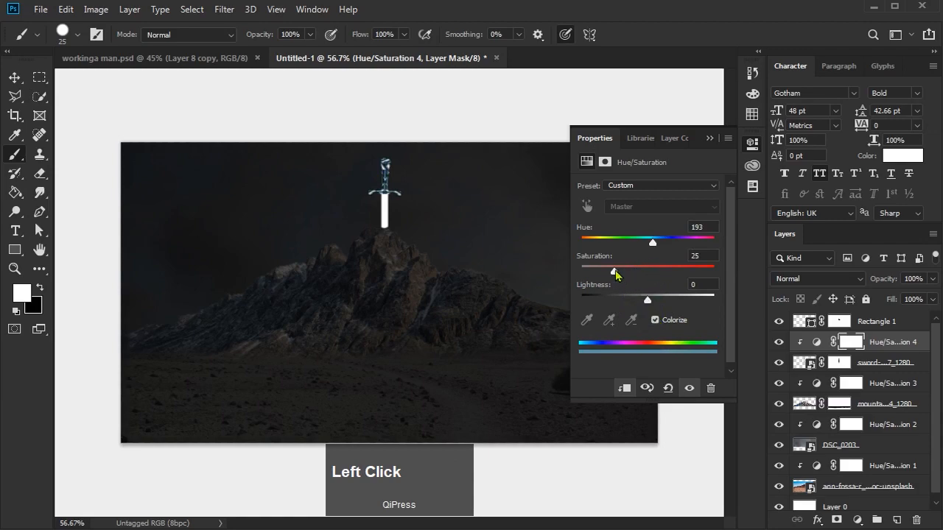
drag(647, 300, 621, 300)
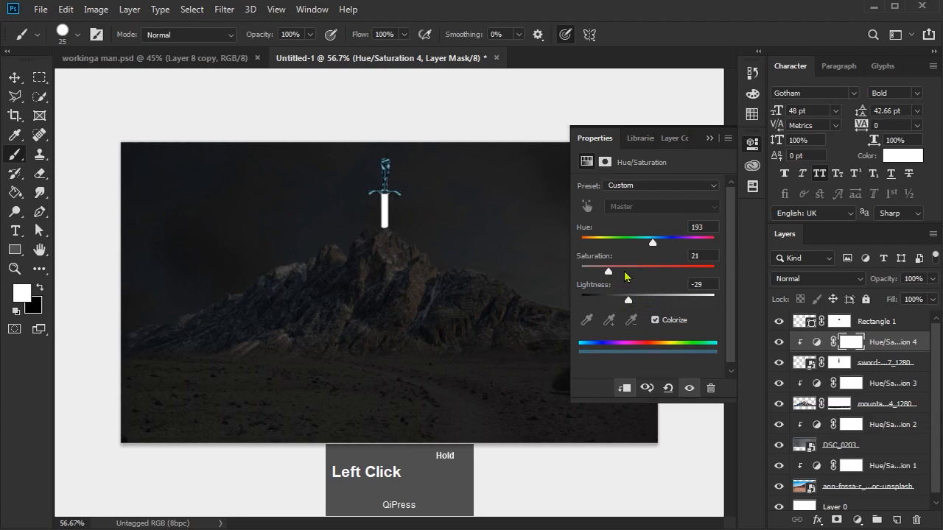
scroll(375, 250, down, 2)
click(705, 138)
scroll(405, 233, up, 1)
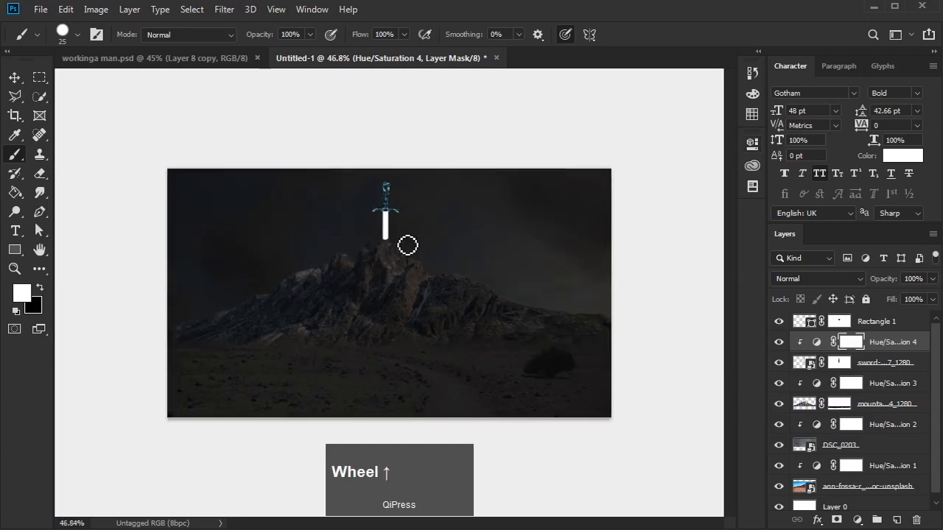
Place the photo of the man in the long coat above the blade rectangle and scale it down slightly
click(876, 321)
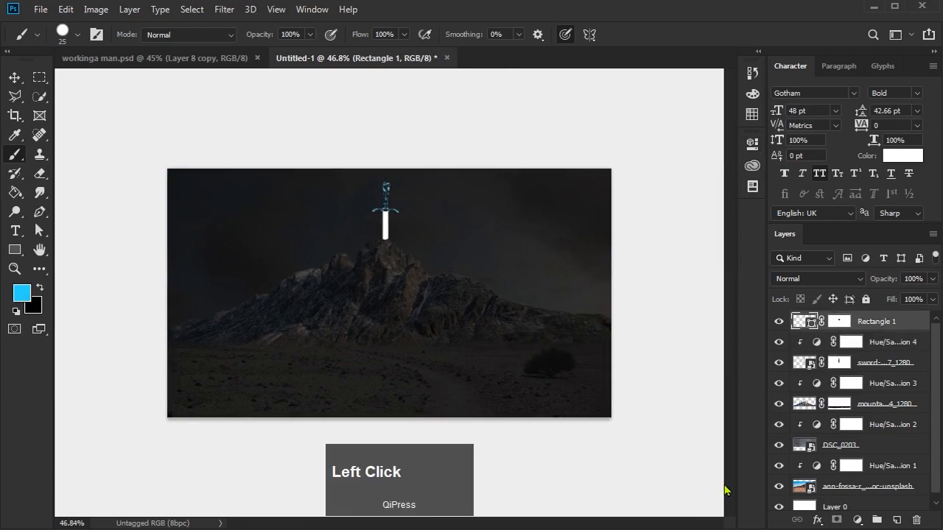
drag(421, 343, 421, 343)
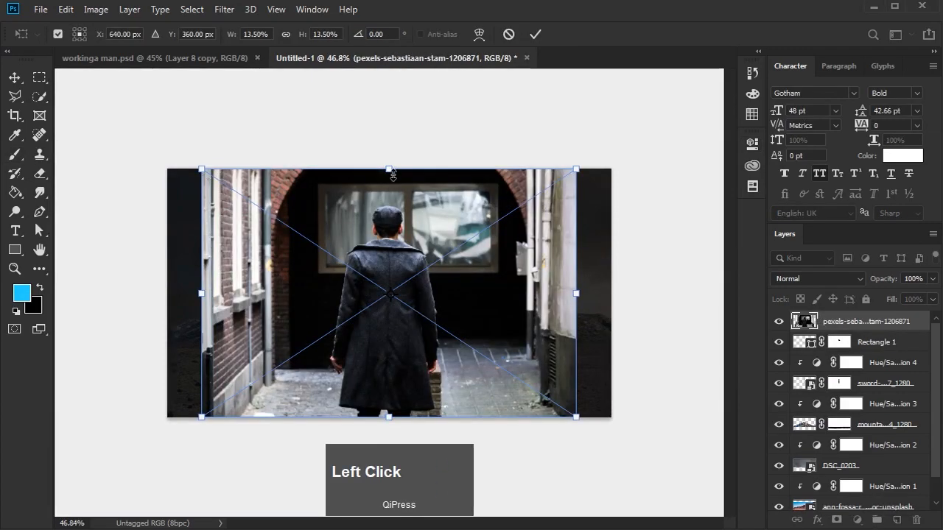
mouse_move(389, 169)
mouse_down()
mouse_move(384, 225)
mouse_move(388, 194)
mouse_up()
click(534, 34)
Automatically select the man in the coat as the photo's subject
key(b)
scroll(387, 309, up, 3)
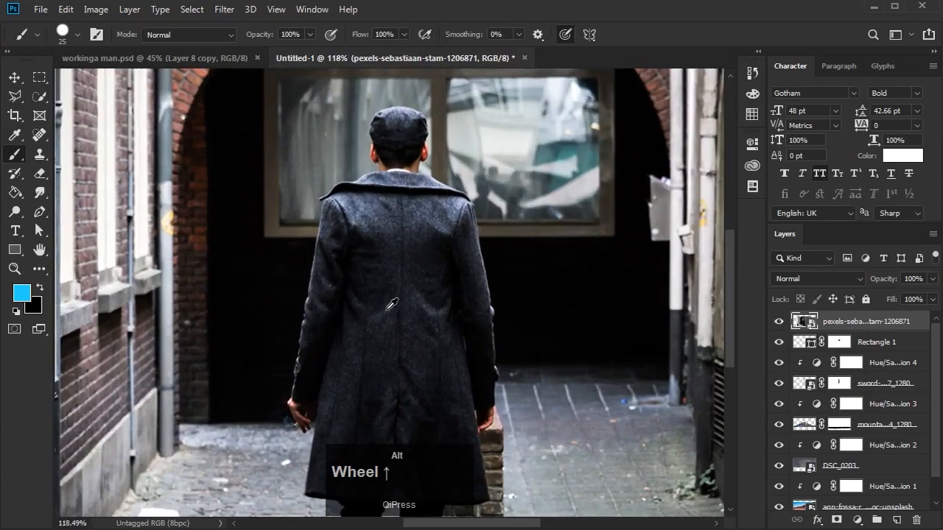
scroll(377, 303, down, 1)
click(200, 10)
click(208, 181)
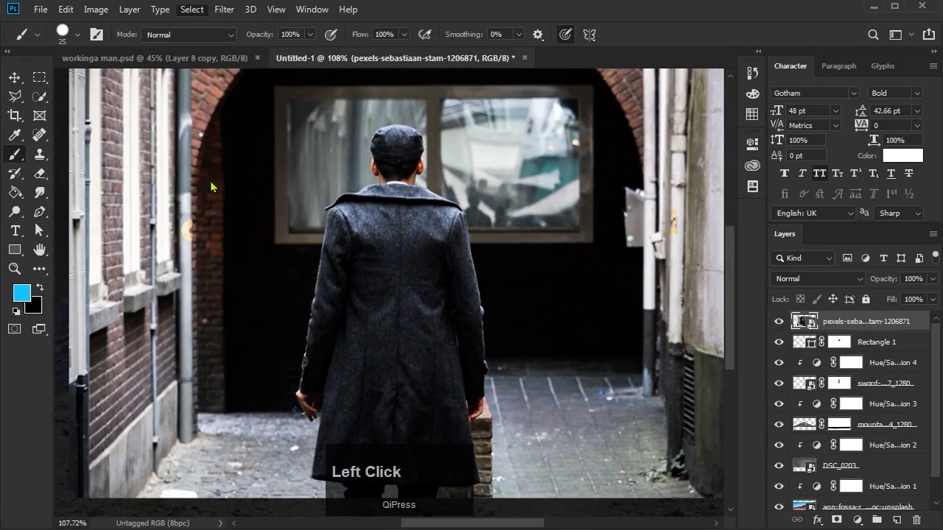
Refine the selection around the man's head, adding his right ear and removing the background gap between neck and collar with a 2 px Quick Selection brush
scroll(407, 152, up, 6)
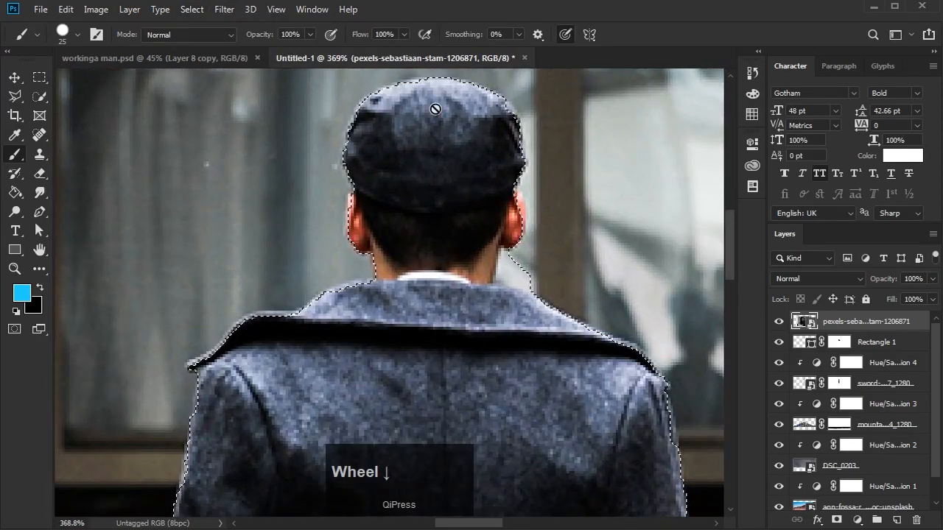
alt+right_click(536, 211)
click(40, 96)
alt+right_click(551, 212)
scroll(490, 179, up, 1)
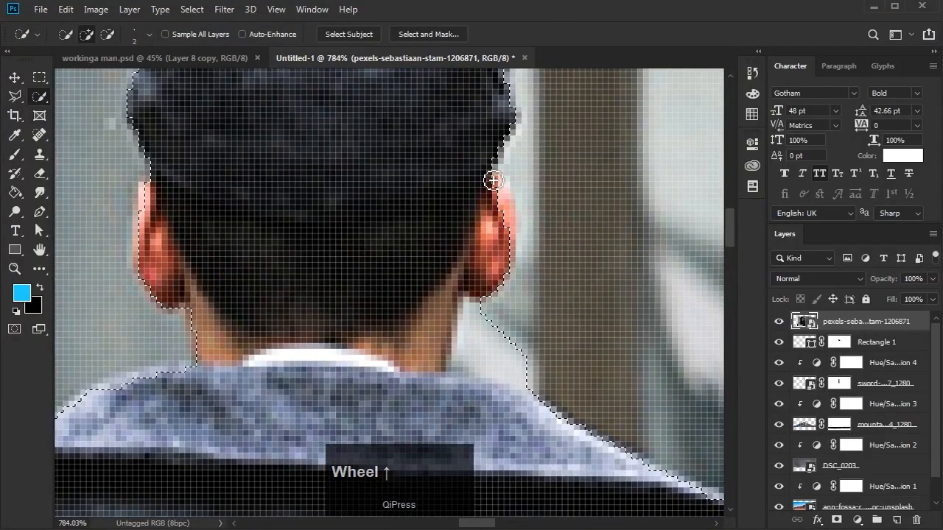
drag(501, 207, 511, 217)
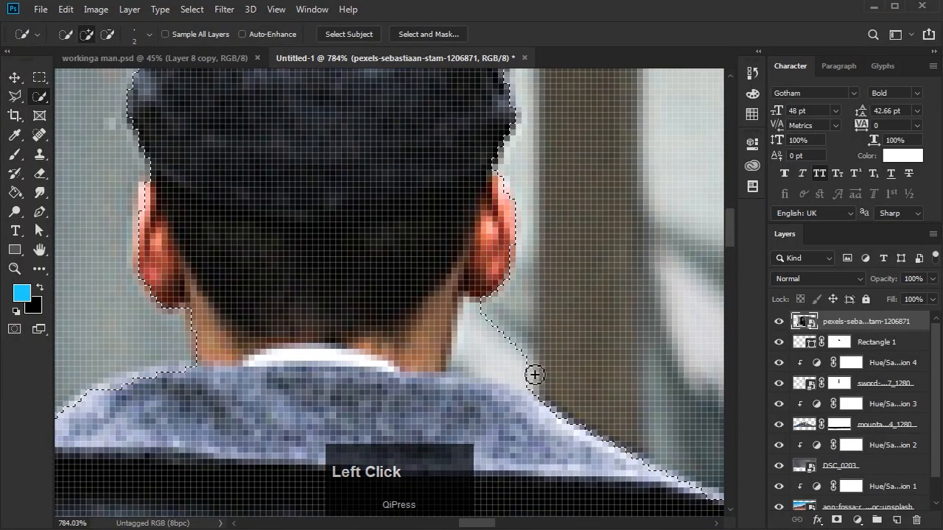
mouse_move(491, 336)
mouse_down()
mouse_move(472, 312)
mouse_move(457, 391)
mouse_move(443, 379)
mouse_move(505, 395)
mouse_up()
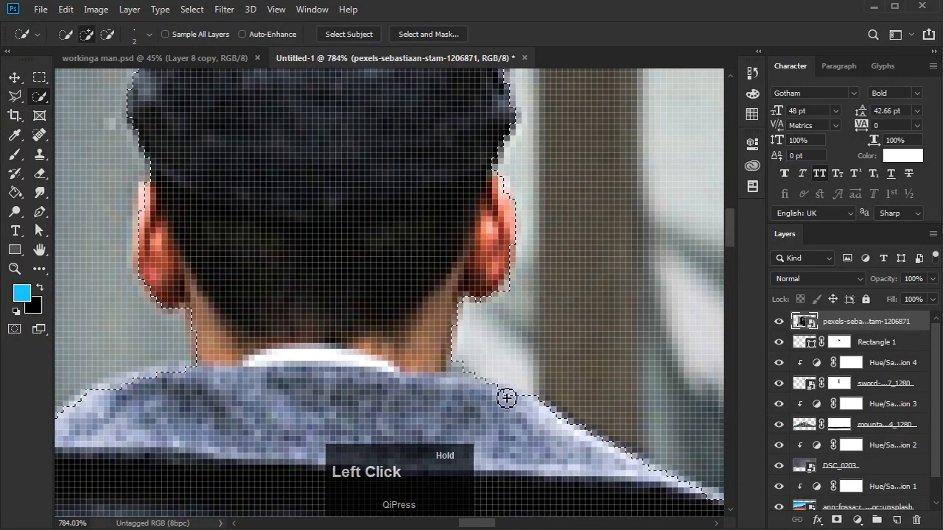
Clean up the selection around both of the man's hands, subtracting the brick pillar beside the coat with the Quick Selection tool
scroll(404, 166, down, 2)
scroll(329, 171, down, 4)
scroll(526, 199, down, 5)
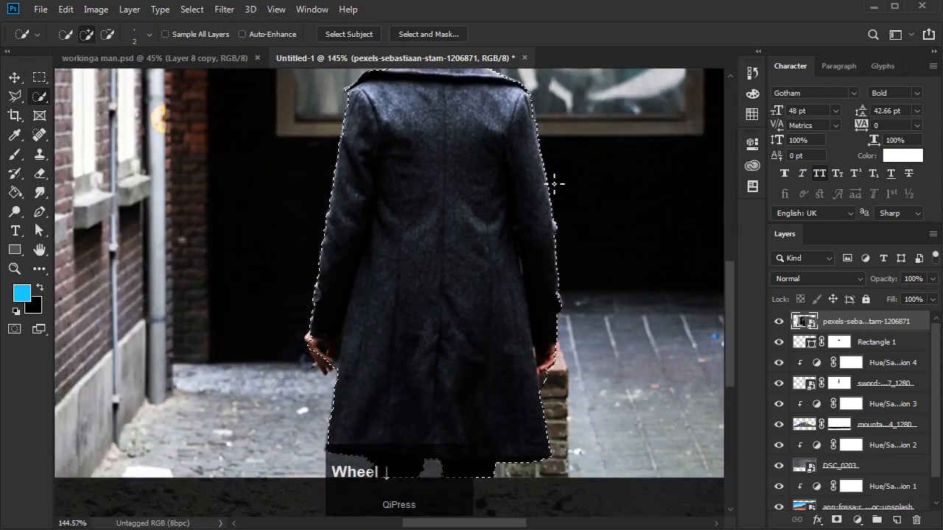
scroll(525, 375, up, 7)
click(516, 375)
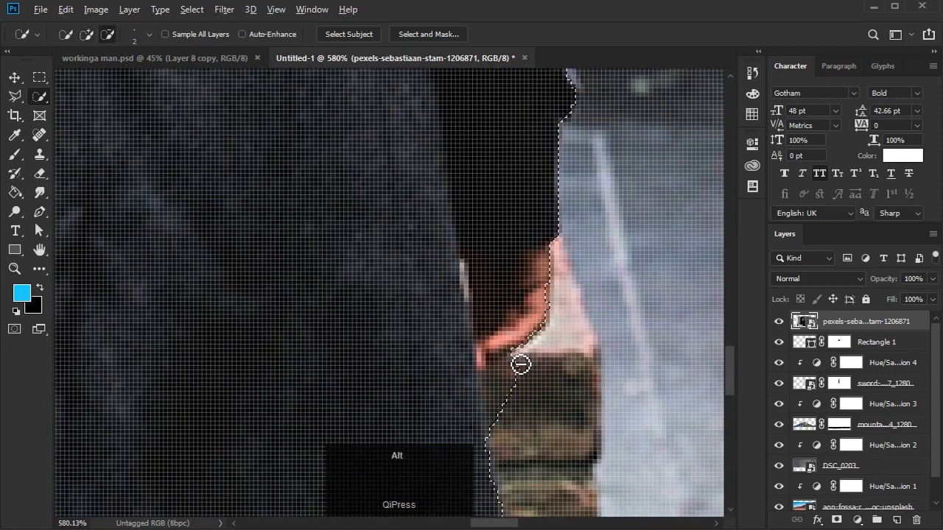
alt+click(503, 405)
scroll(336, 335, down, 5)
mouse_move(235, 208)
mouse_down()
mouse_move(246, 269)
mouse_move(283, 309)
mouse_move(319, 299)
mouse_up()
alt+click(316, 294)
scroll(315, 292, down, 10)
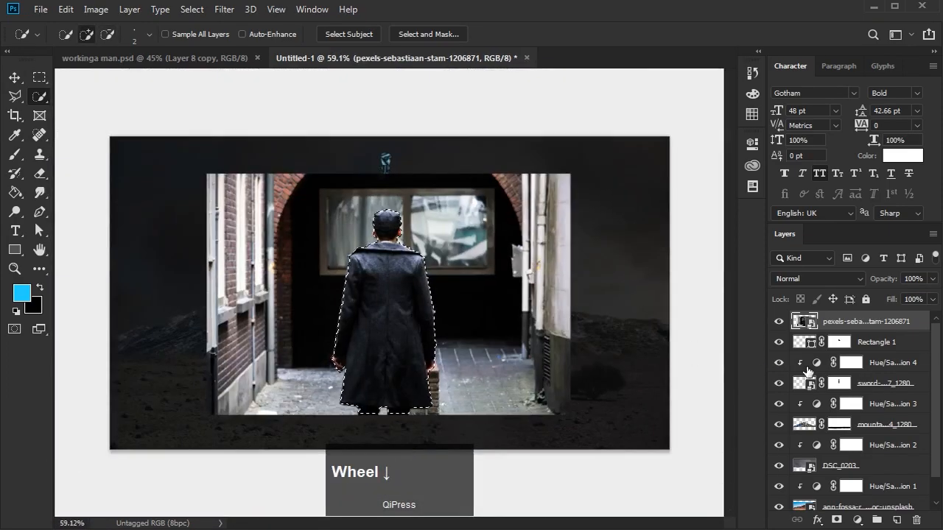
Copy the selected man onto his own layer and delete the original street photo layer
key(ctrl+j)
click(778, 341)
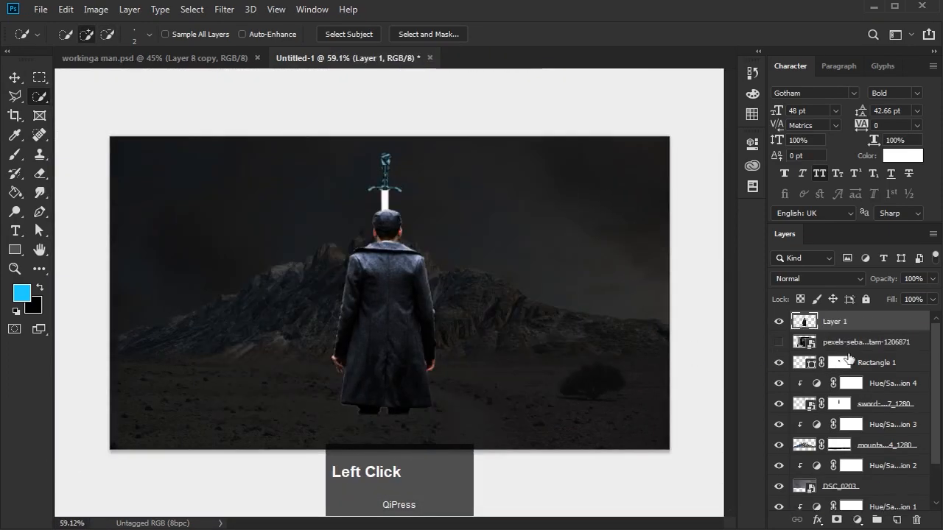
click(854, 342)
key(Delete)
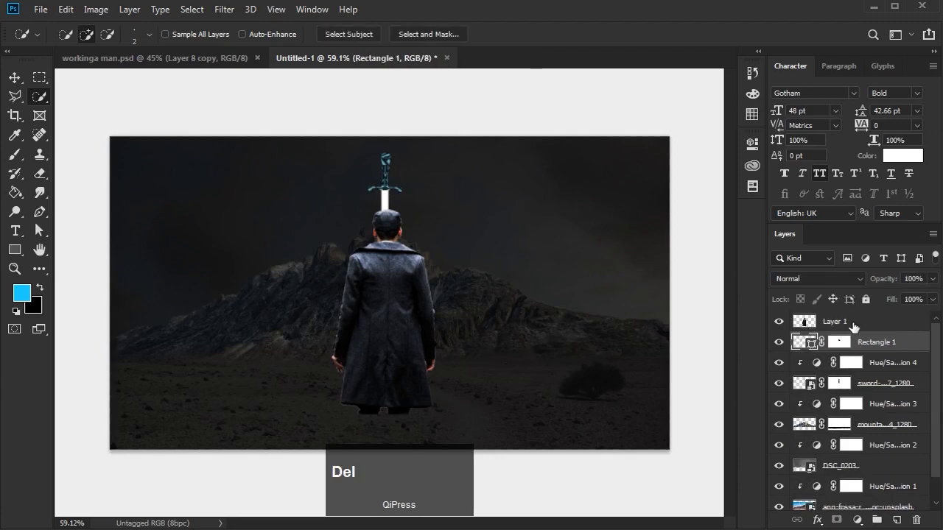
Convert the cut-out man layer to a smart object and move him into the foreground to the left of the sword
right_click(852, 326)
click(773, 302)
click(16, 78)
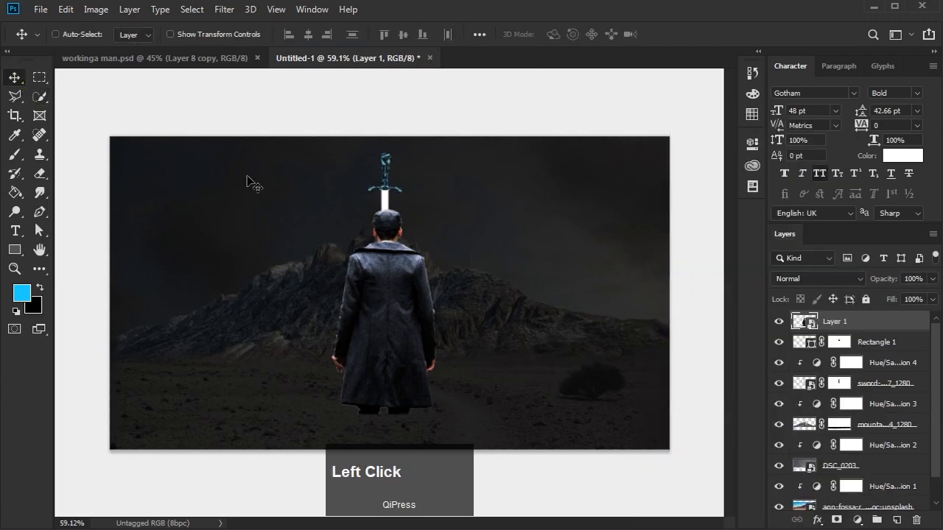
scroll(247, 180, up, 3)
Clip a Hue/Saturation adjustment to the man's layer, lowering Lightness to about -40 and reducing Saturation
click(856, 520)
click(854, 384)
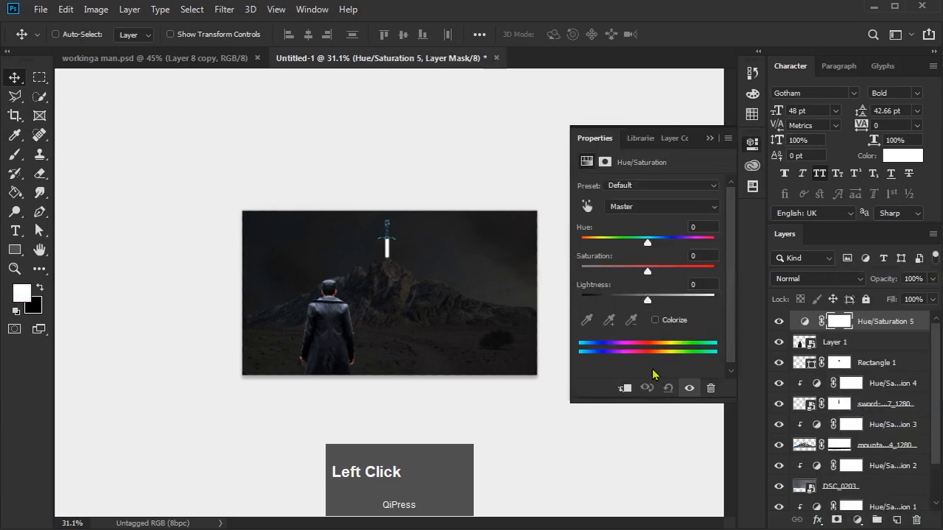
click(624, 388)
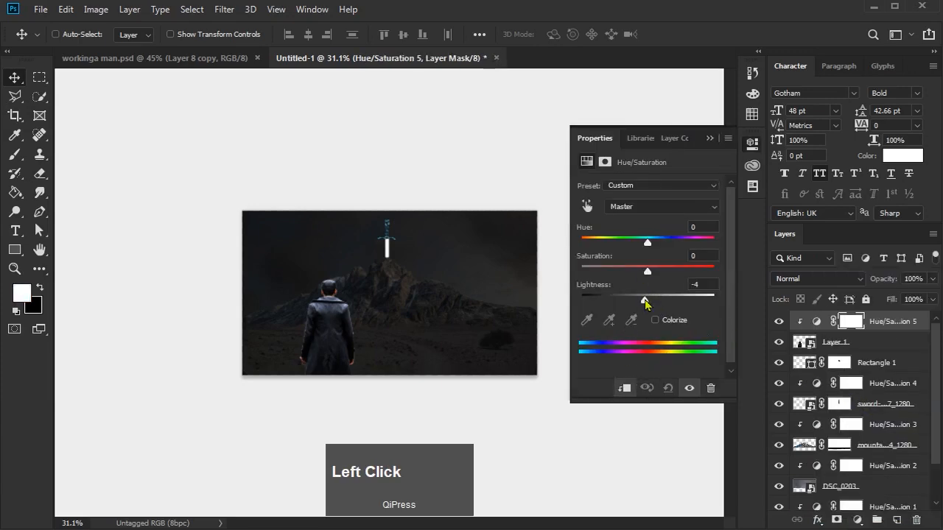
drag(645, 304, 617, 310)
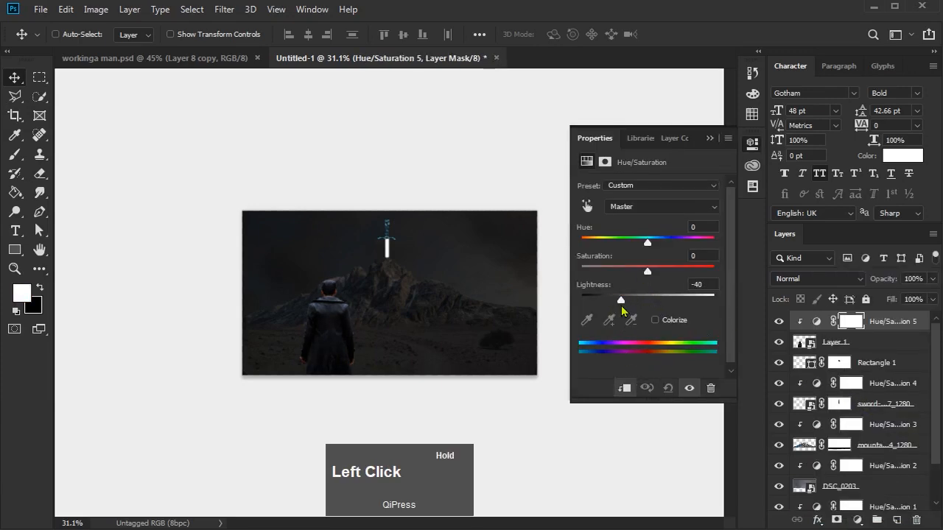
drag(647, 272, 619, 273)
click(707, 140)
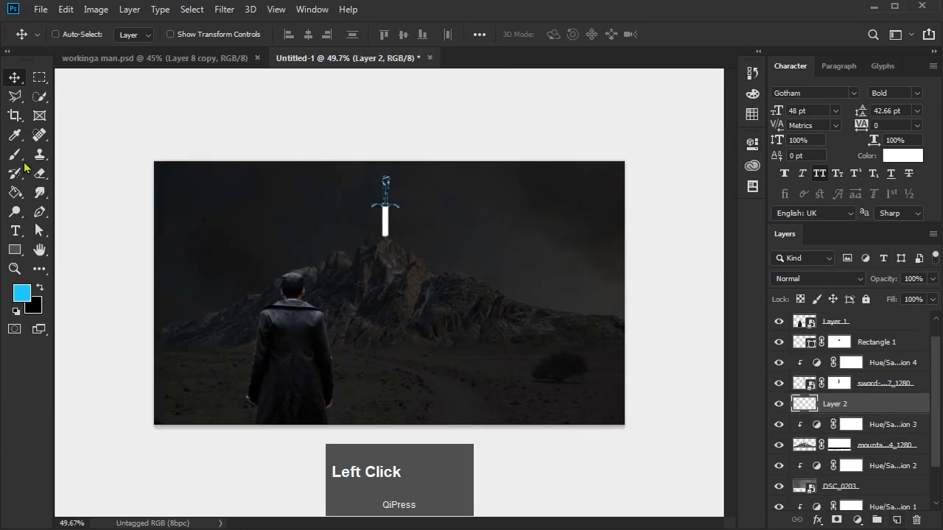
Sample a colour from the mountain's base and lighten it to a muted grey, H 26, S 7, B 31, as foreground colour
click(14, 154)
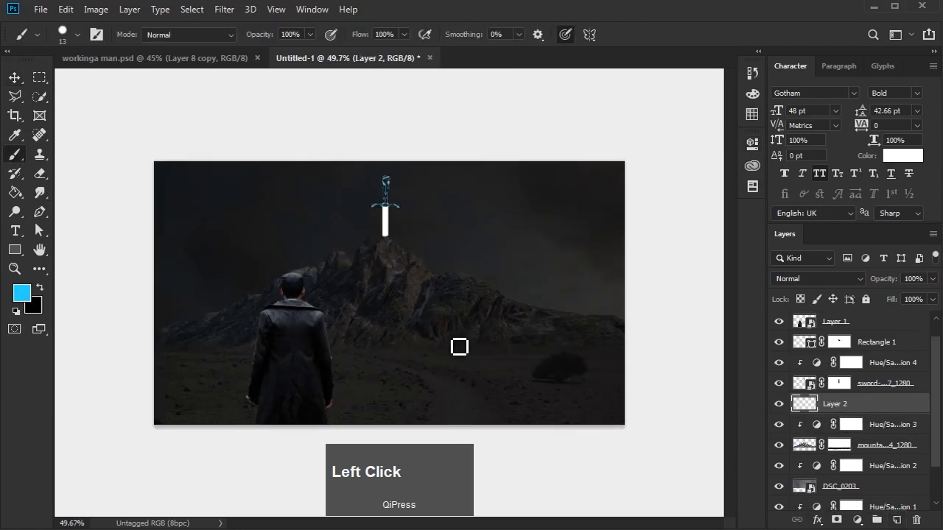
alt+click(415, 330)
click(22, 293)
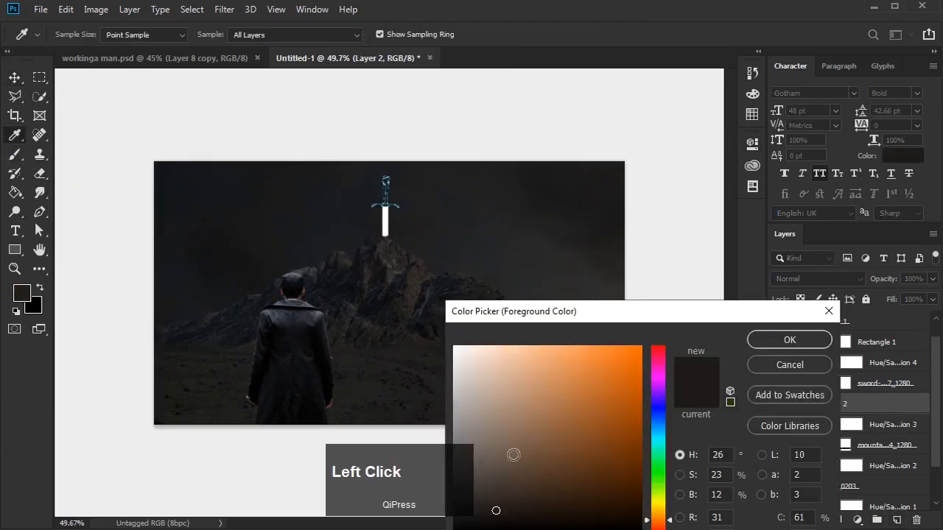
drag(495, 474, 466, 476)
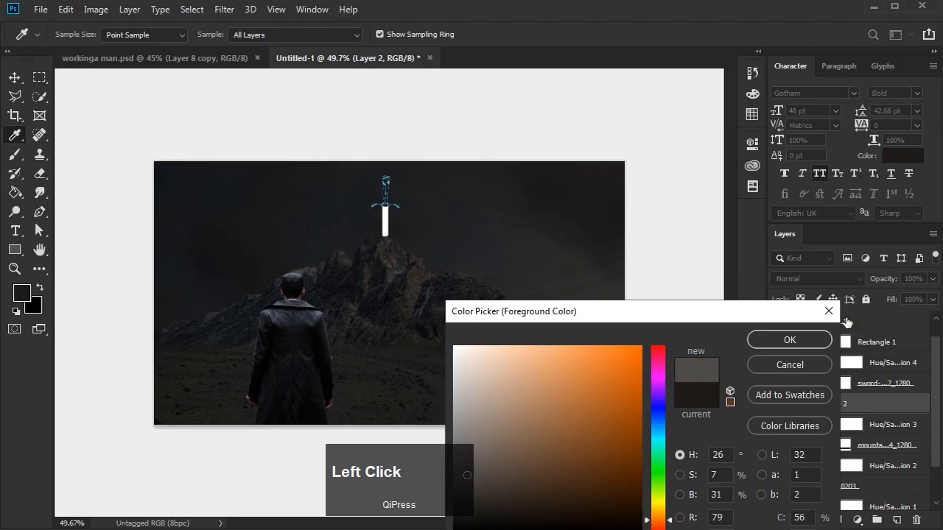
click(789, 340)
Choose the Soft Round Pressure Size brush, enlarge it to about 283 px and lower its flow to 4%
key(b)
right_click(376, 255)
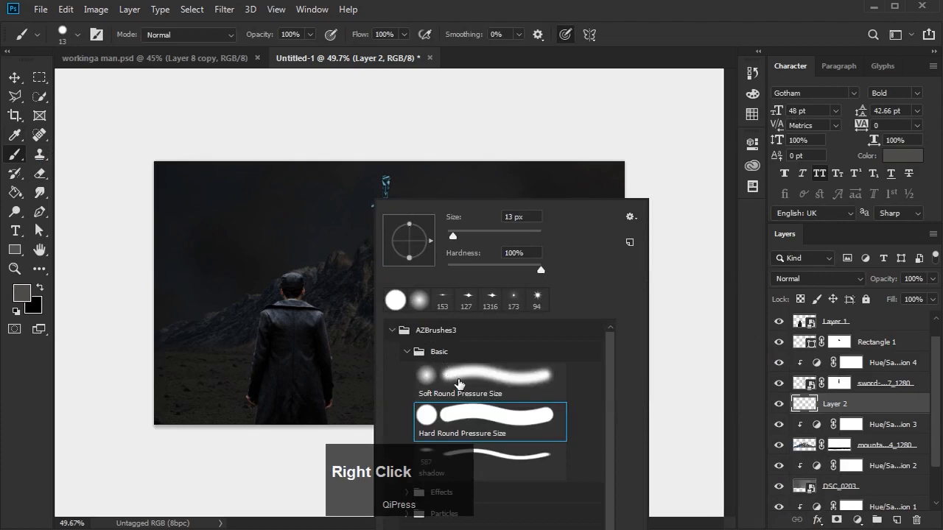
click(459, 384)
click(635, 67)
alt+drag(383, 272, 439, 288)
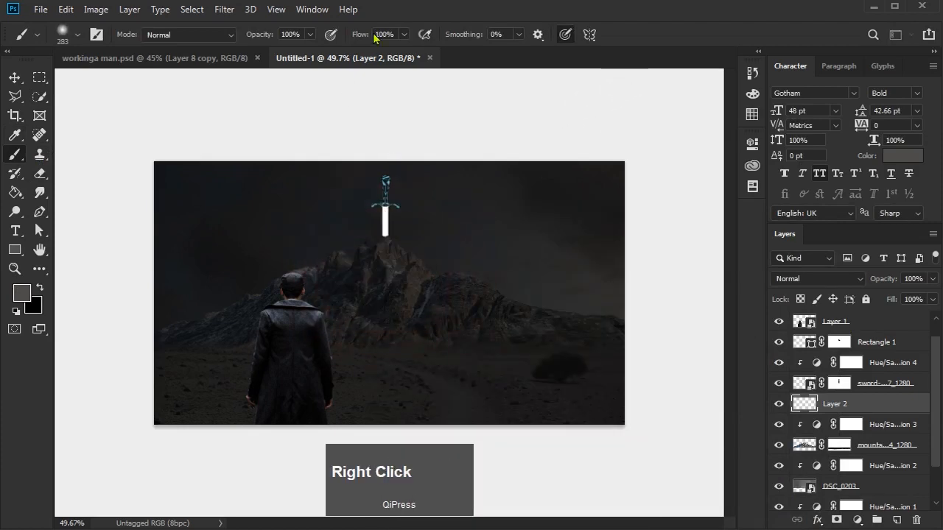
drag(360, 35, 323, 43)
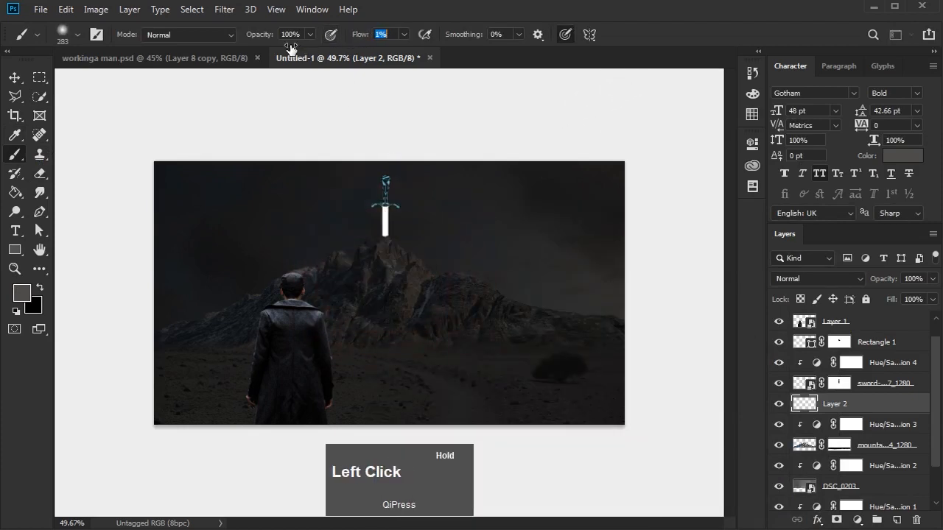
drag(291, 48, 295, 48)
Paint soft haze on Layer 2 over the mountain's base and the ground, resampling scene colours and enlarging the brush to about 372 px
alt+drag(526, 347, 508, 348)
scroll(332, 354, up, 2)
mouse_move(116, 360)
mouse_down()
mouse_move(671, 353)
mouse_move(451, 344)
mouse_move(150, 352)
mouse_move(307, 342)
mouse_up()
alt+drag(400, 347, 471, 347)
scroll(401, 40, down, 3)
mouse_move(654, 319)
mouse_down()
mouse_move(606, 347)
mouse_move(145, 331)
mouse_up()
alt+click(432, 324)
mouse_move(653, 358)
mouse_down()
mouse_move(280, 340)
mouse_move(274, 354)
mouse_up()
mouse_move(631, 301)
mouse_down()
mouse_move(239, 354)
mouse_move(129, 341)
mouse_move(704, 342)
mouse_up()
scroll(380, 317, up, 1)
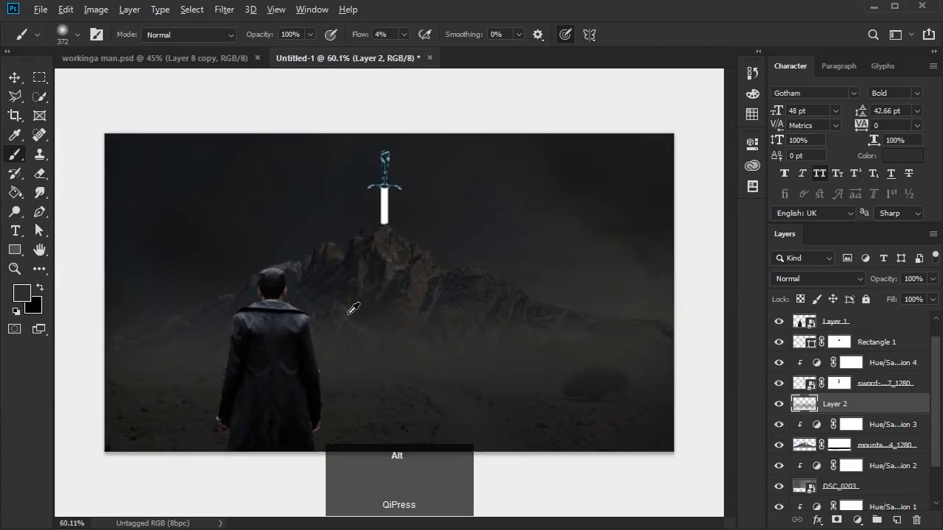
mouse_move(352, 308)
mouse_down()
mouse_move(240, 344)
mouse_move(654, 348)
mouse_move(608, 340)
mouse_move(160, 379)
mouse_up()
scroll(762, 403, down, 1)
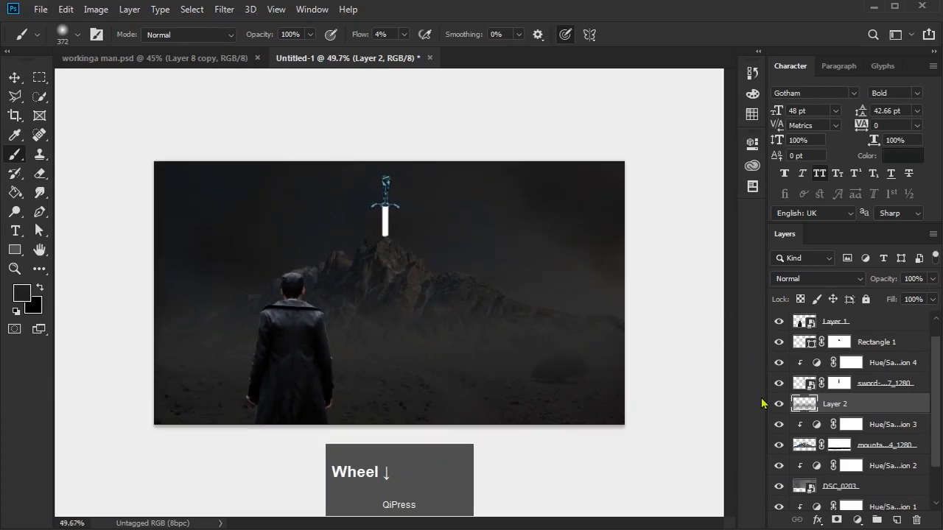
click(762, 405)
scroll(762, 405, up, 1)
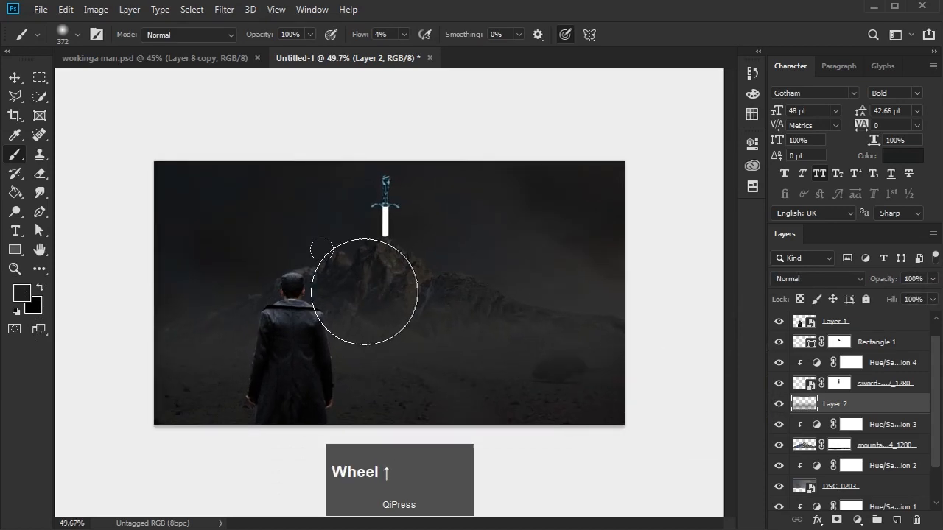
Apply a blue Outer Glow to the blade rectangle with Normal blend mode, 84% opacity and 21 px size
scroll(838, 375, up, 1)
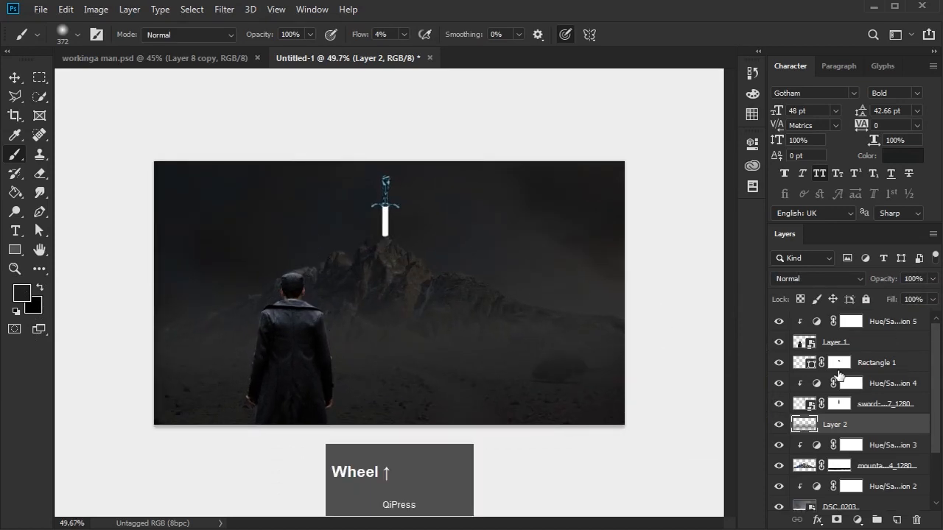
click(899, 374)
right_click(916, 371)
click(830, 120)
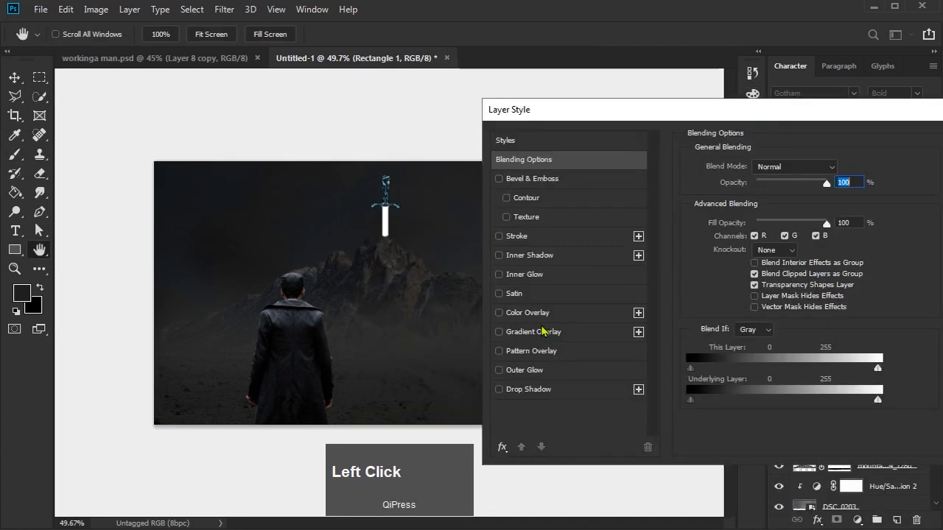
click(515, 372)
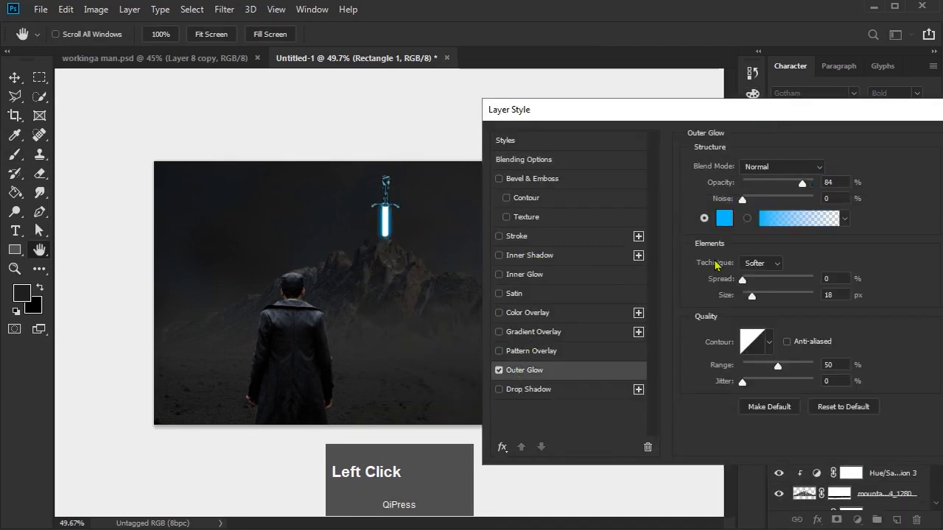
mouse_move(754, 298)
mouse_down()
mouse_move(765, 298)
mouse_move(751, 300)
mouse_up()
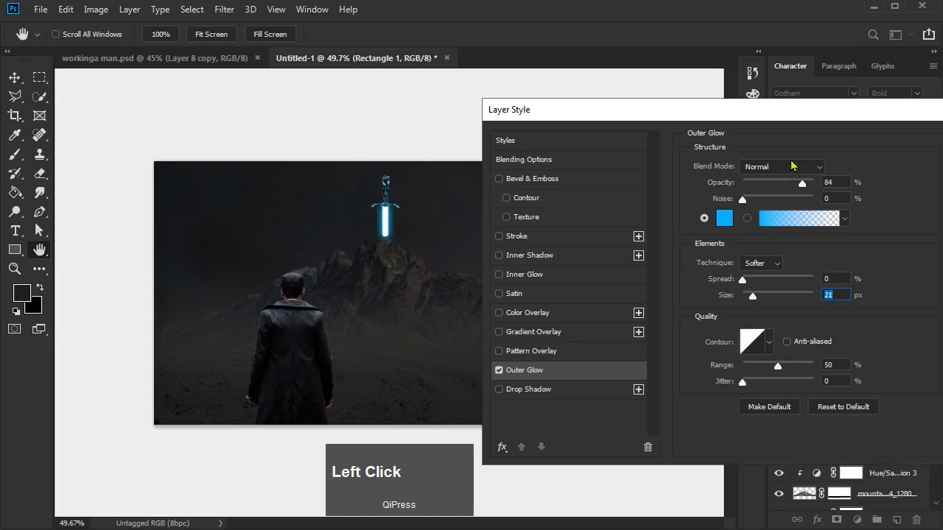
drag(808, 121, 700, 129)
click(893, 152)
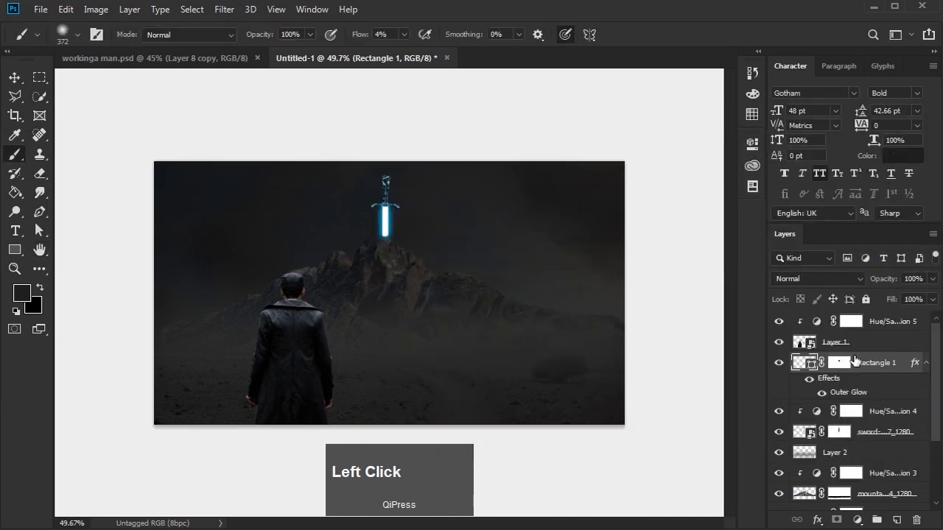
Add a layer above the blade rectangle, pick bright blue (H 195, S 93, B 100) as foreground colour and set blending to Linear Dodge (Add)
click(896, 520)
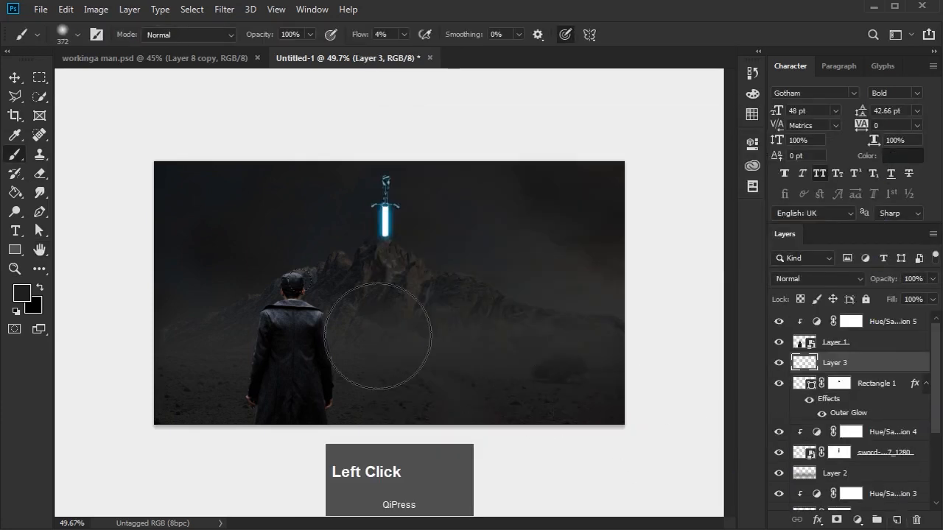
scroll(356, 197, up, 5)
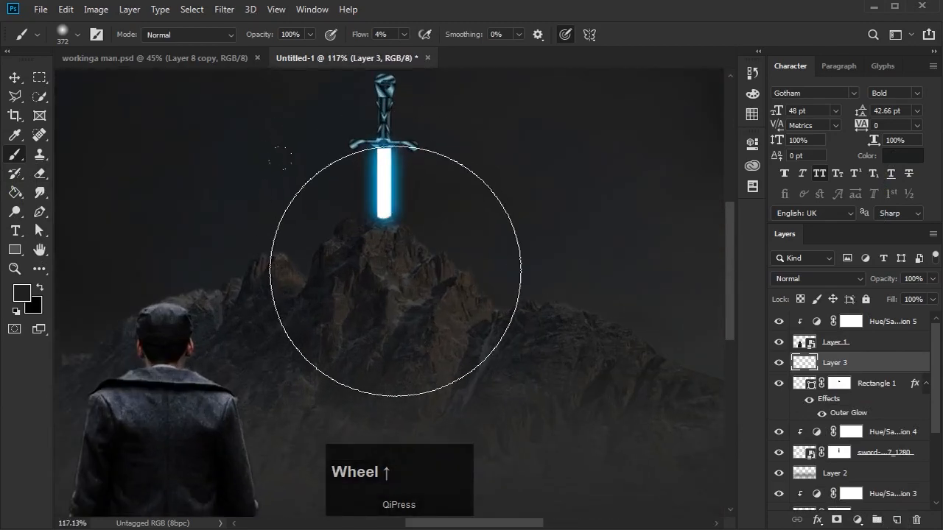
scroll(397, 256, down, 2)
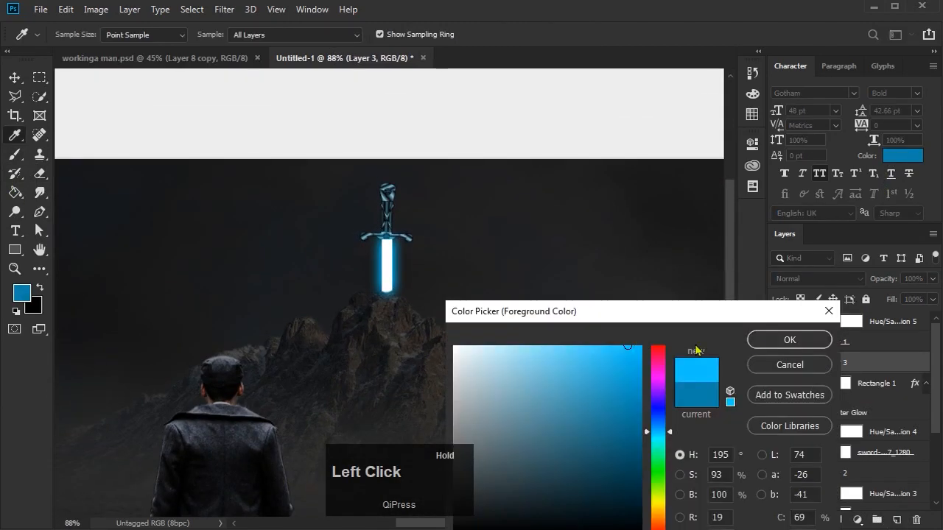
click(764, 337)
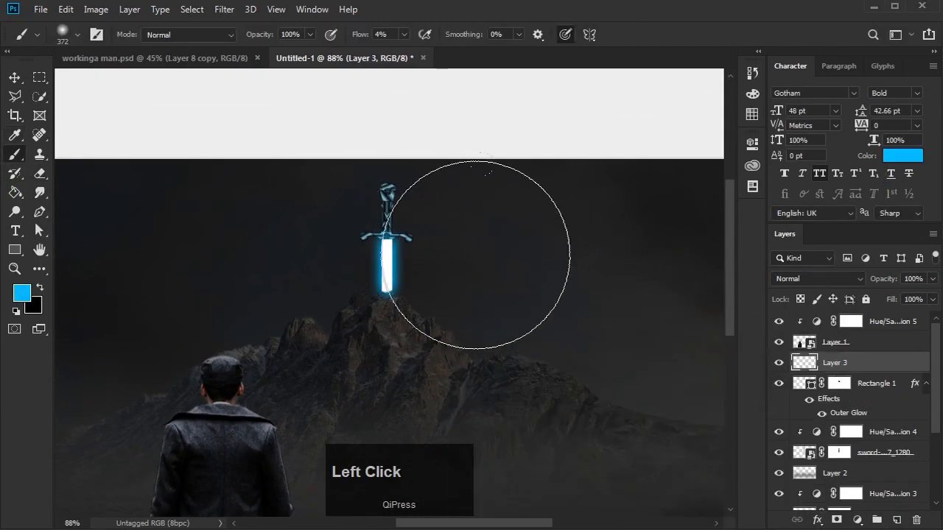
click(802, 280)
click(805, 424)
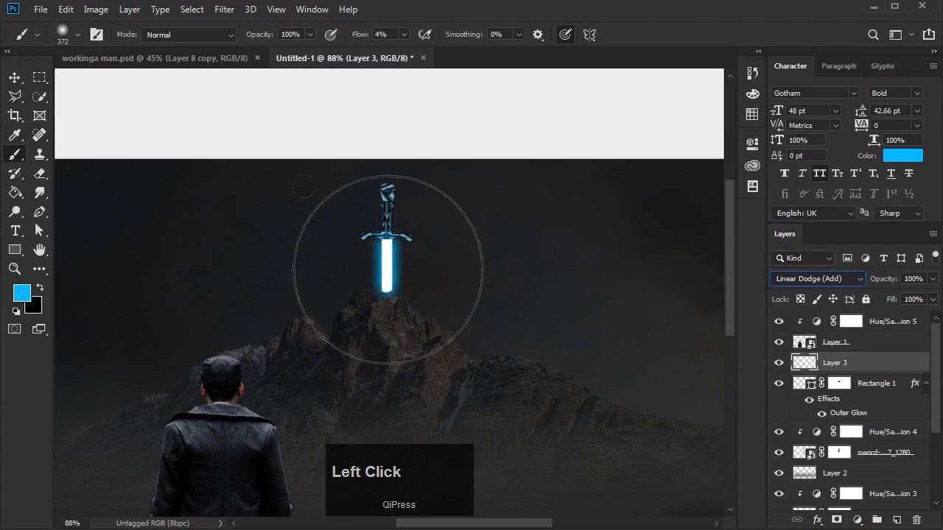
Paint a soft blue glow around the blade on Layer 3, enlarging the brush from about 157 px to 622 px
alt+right_click(388, 269)
scroll(385, 272, up, 3)
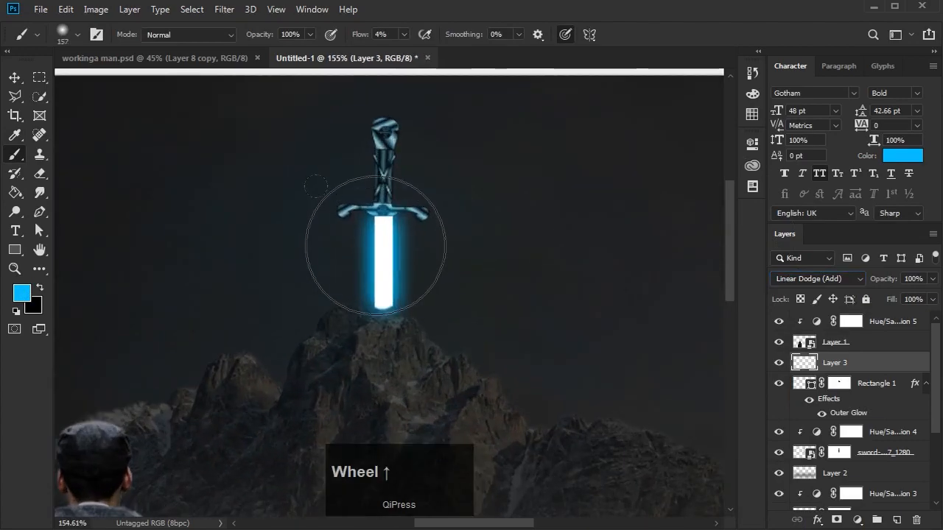
click(384, 254)
mouse_move(384, 254)
mouse_down()
mouse_move(379, 302)
mouse_move(369, 249)
mouse_up()
alt+right_click(375, 268)
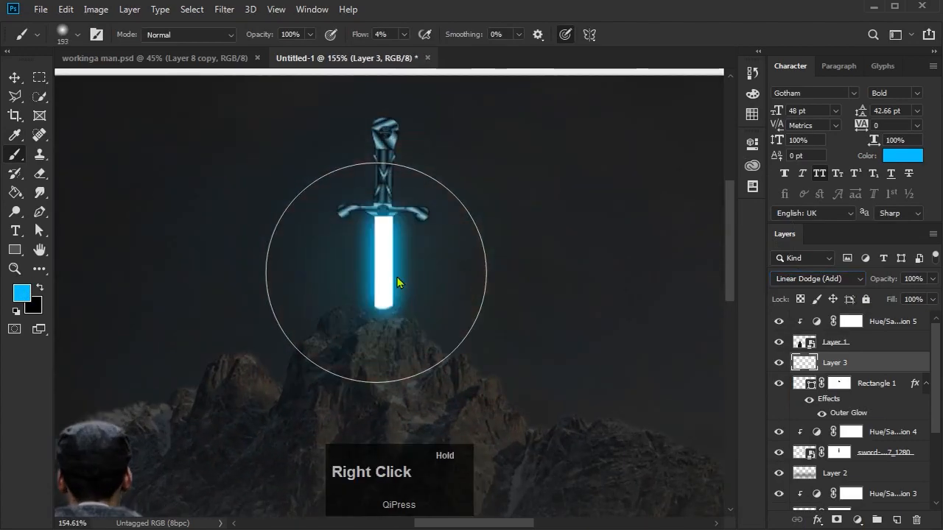
alt+right_click(387, 276)
click(386, 275)
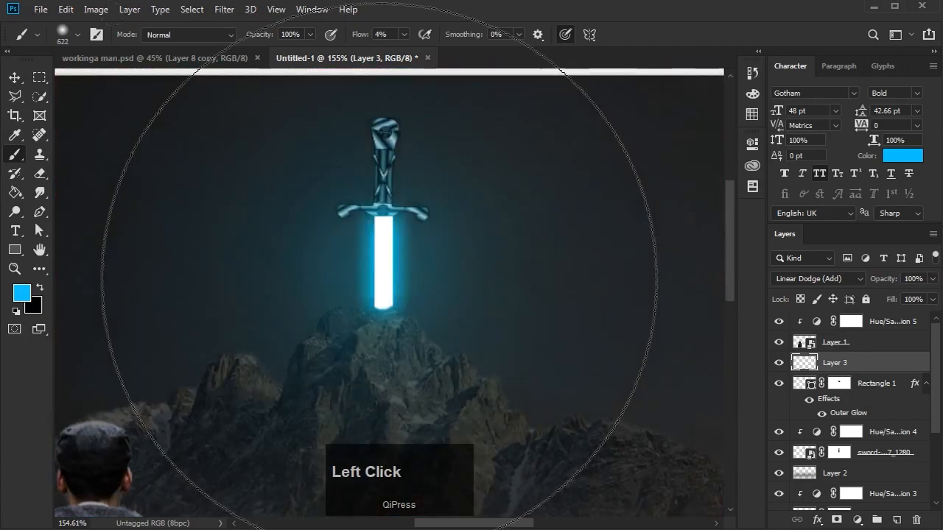
Extend the blue glow over the sky and mountain with a brush of about 719 to 757 px, then compare with Layer 3 hidden
scroll(380, 278, down, 4)
scroll(375, 191, up, 2)
alt+right_click(372, 157)
click(387, 162)
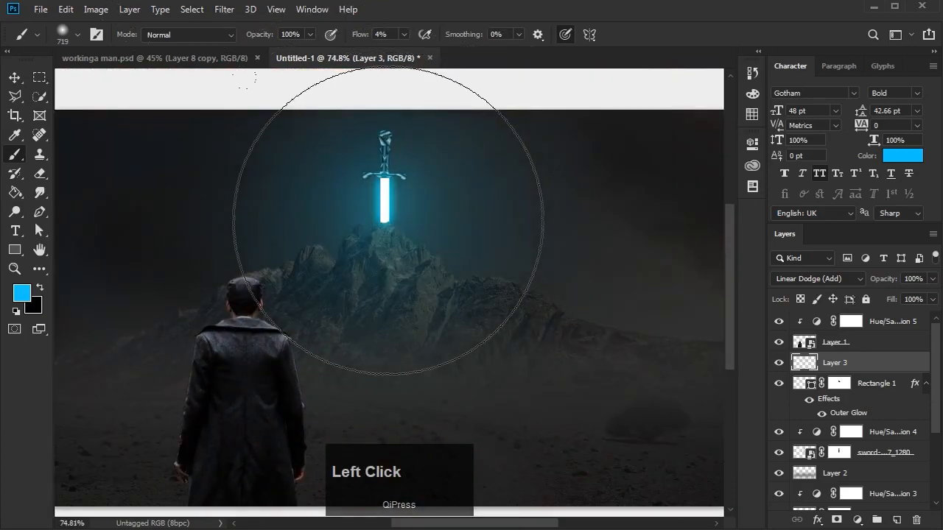
scroll(405, 269, down, 3)
scroll(409, 268, up, 2)
alt+right_click(394, 225)
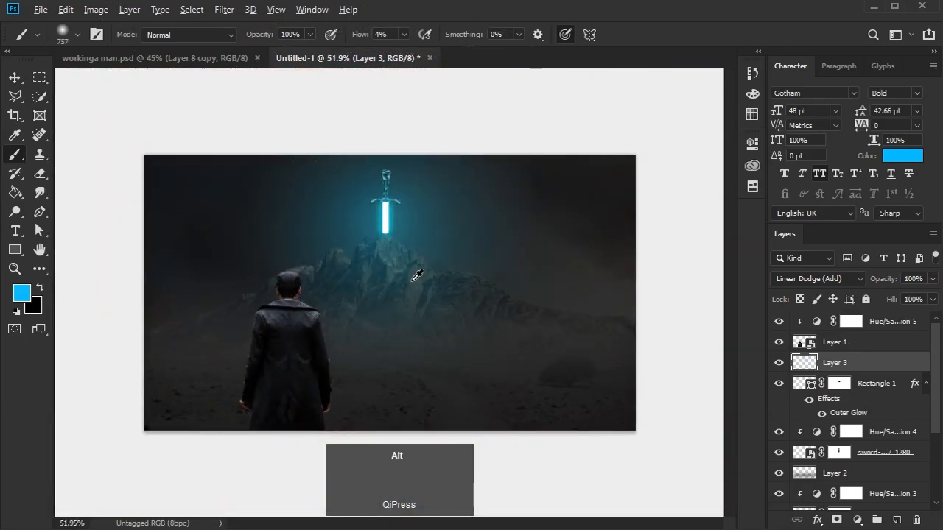
scroll(415, 273, down, 5)
scroll(416, 304, up, 4)
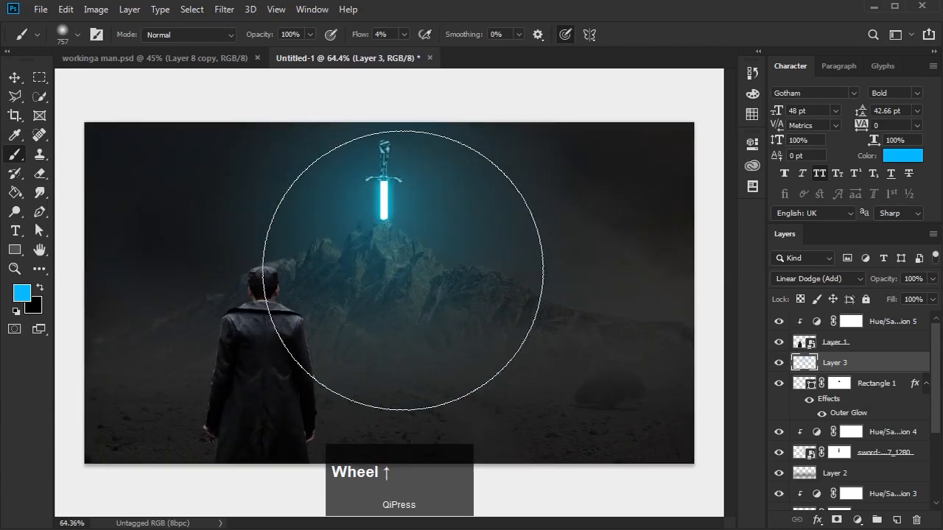
click(778, 362)
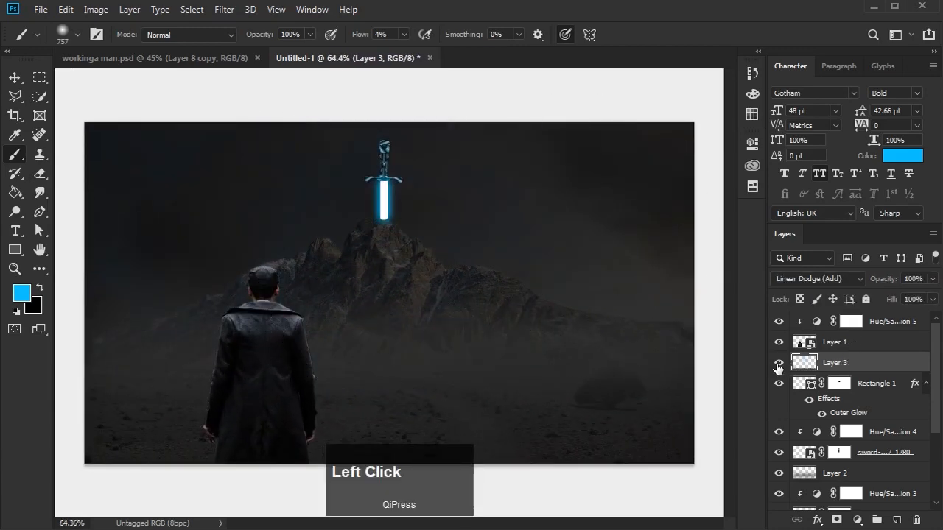
click(779, 362)
Clip another Hue/Saturation adjustment to the mountain and colorize it with hue 206, saturation 32 and lightness +14
scroll(390, 234, down, 2)
scroll(874, 386, down, 2)
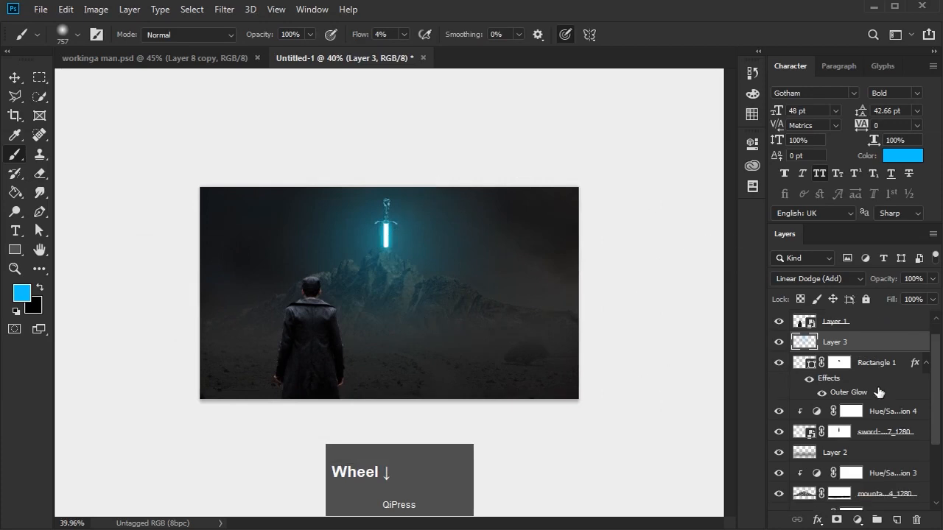
click(887, 475)
click(884, 452)
click(859, 520)
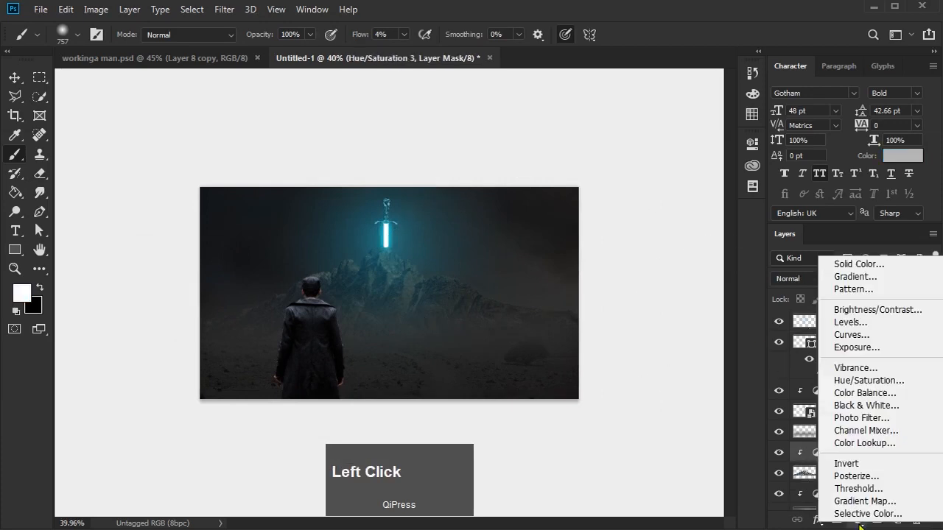
click(846, 384)
click(624, 388)
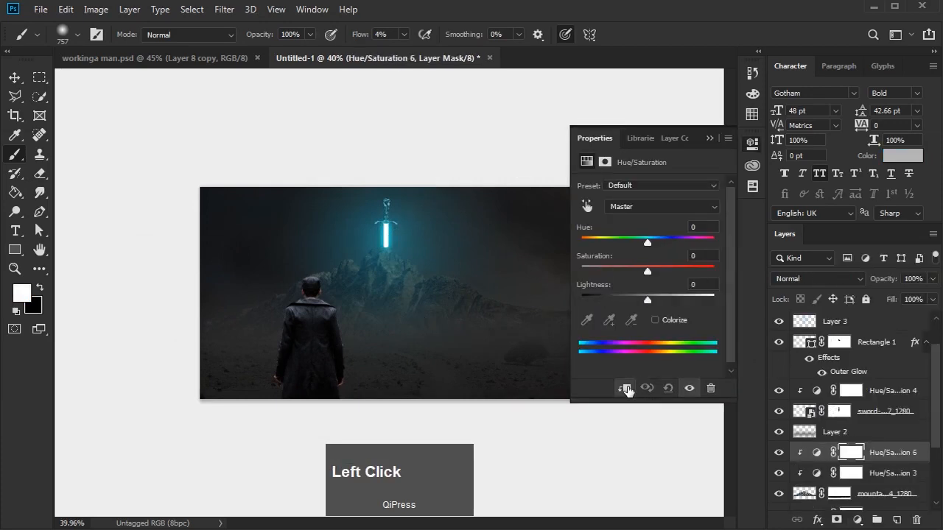
click(654, 319)
drag(582, 243, 666, 244)
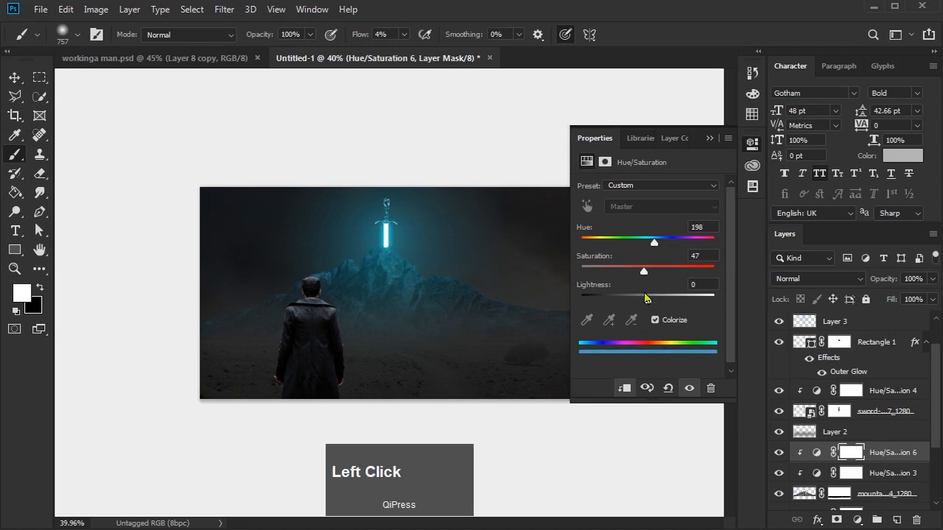
drag(645, 298, 655, 302)
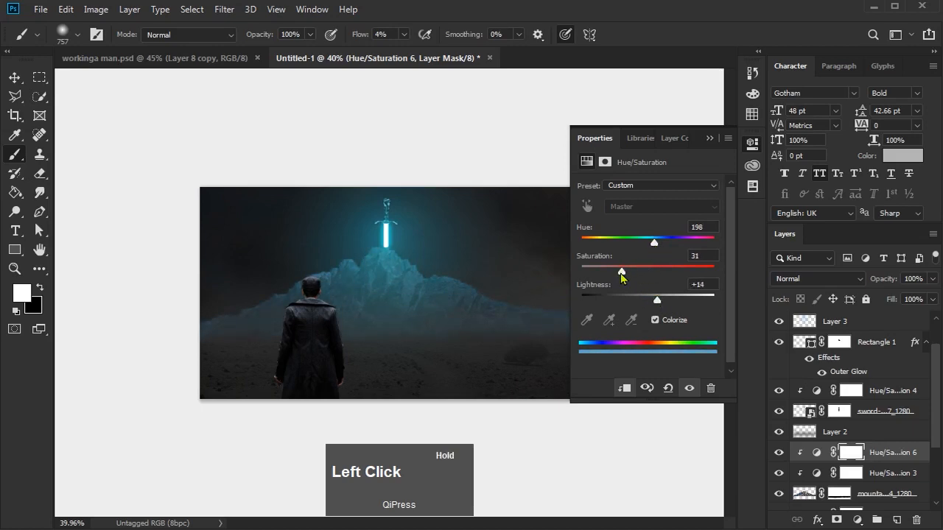
drag(623, 276, 623, 275)
Blend the mountain's new adjustment as Linear Dodge (Add) and split its Blend If underlying-layer black point to 15 / 57
click(803, 278)
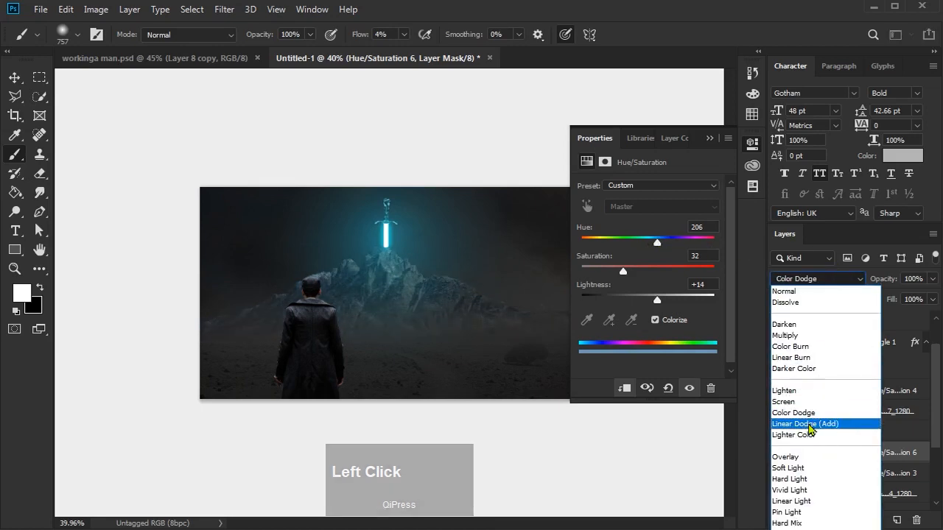
click(810, 425)
right_click(897, 452)
click(806, 129)
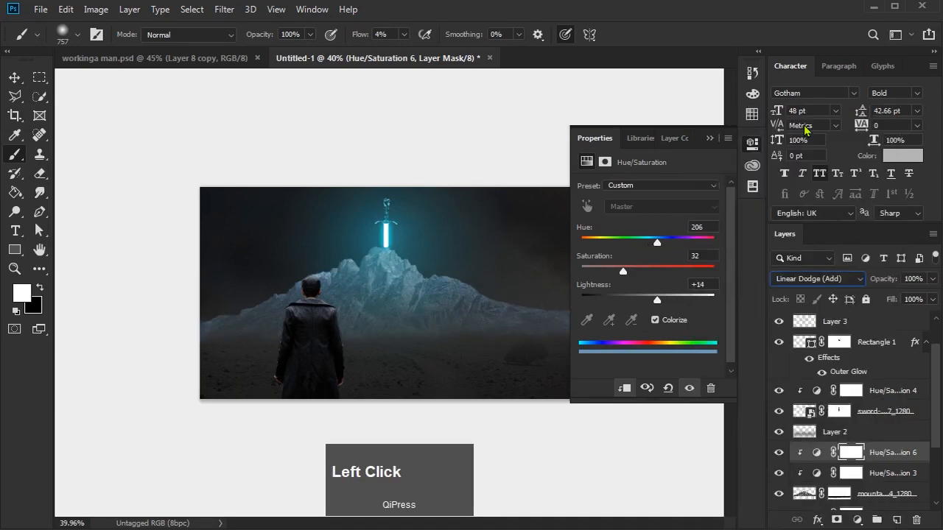
drag(656, 126, 818, 117)
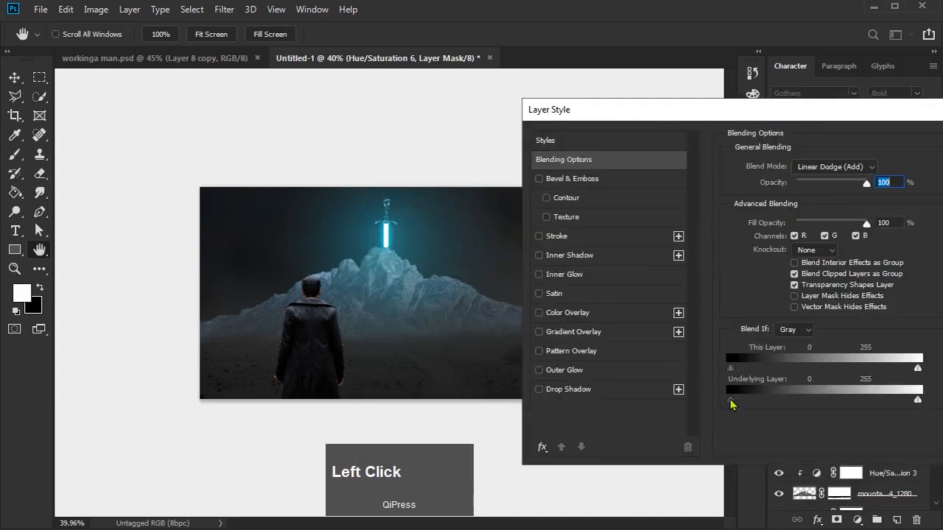
mouse_move(731, 404)
mouse_down()
mouse_move(800, 405)
mouse_move(734, 405)
mouse_up()
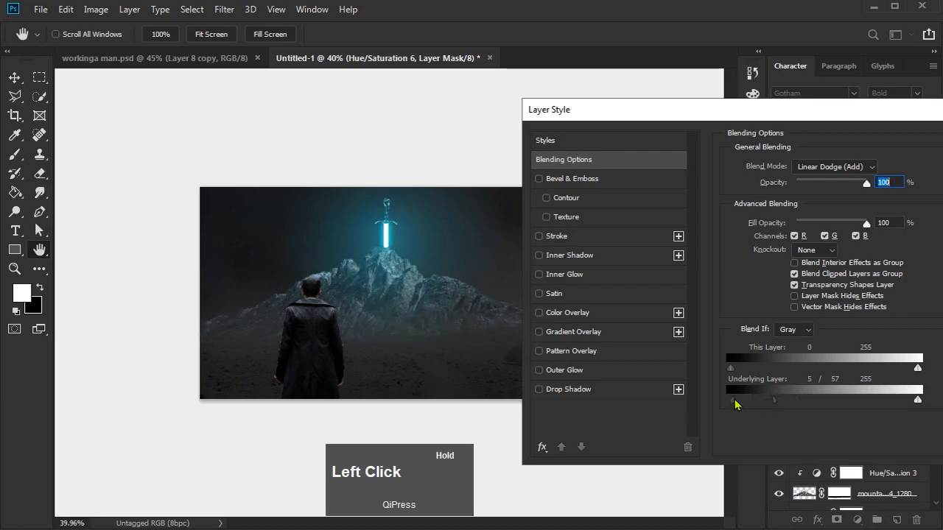
drag(827, 122, 541, 116)
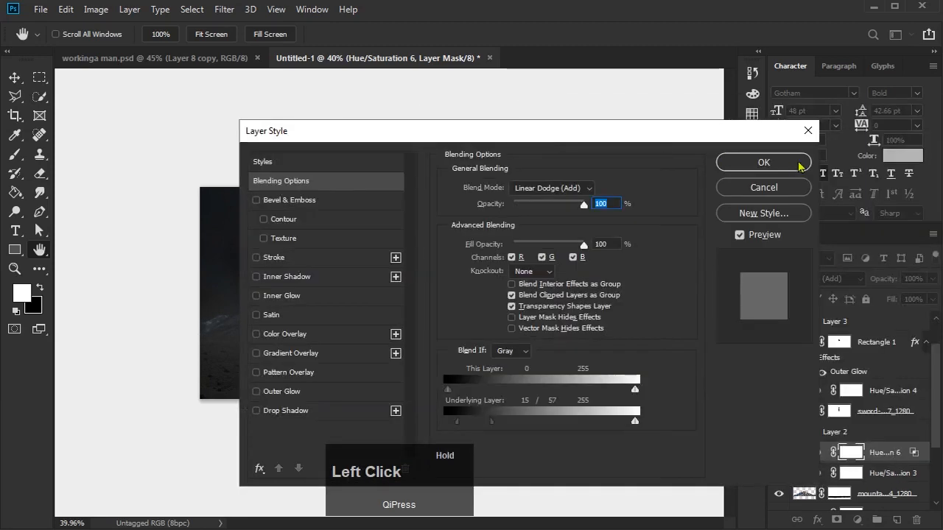
click(736, 160)
Clip a new Hue/Saturation adjustment to the man and colorize it with hue 182, saturation 17 and lightness +8
click(856, 519)
click(847, 374)
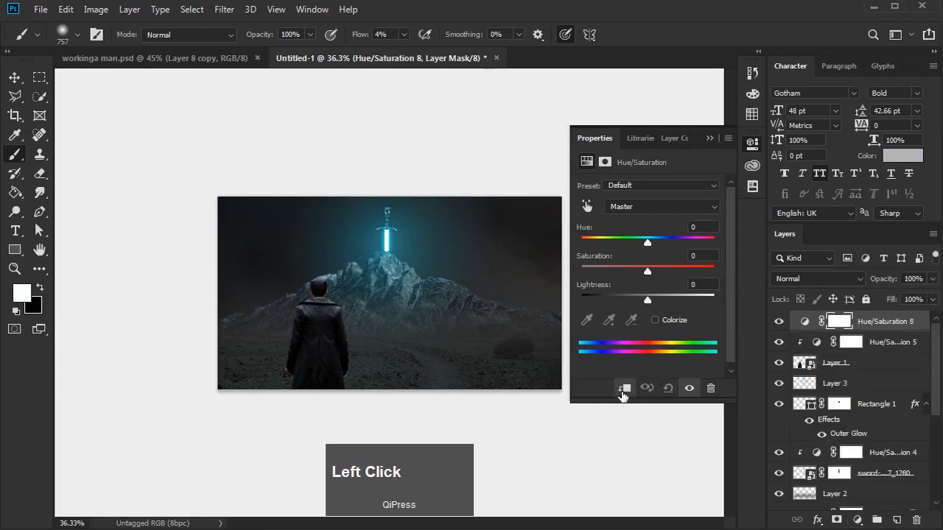
click(622, 390)
click(655, 319)
drag(581, 243, 615, 243)
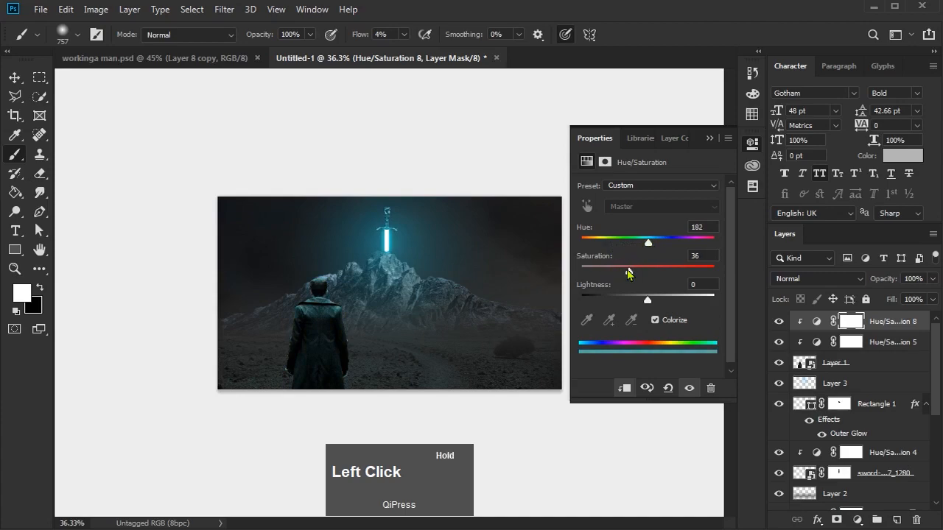
drag(647, 300, 651, 306)
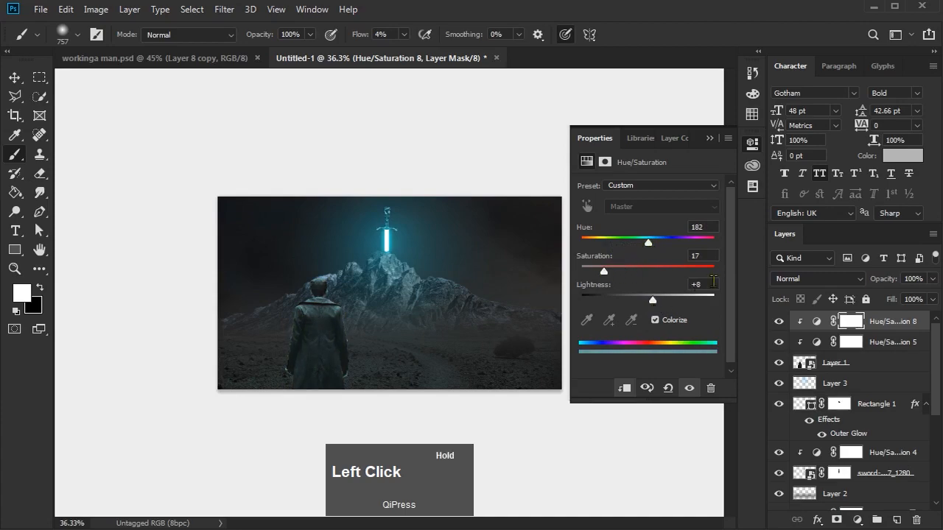
Set the man's colorizing adjustment to Linear Dodge (Add) and its saturation to 19
click(800, 277)
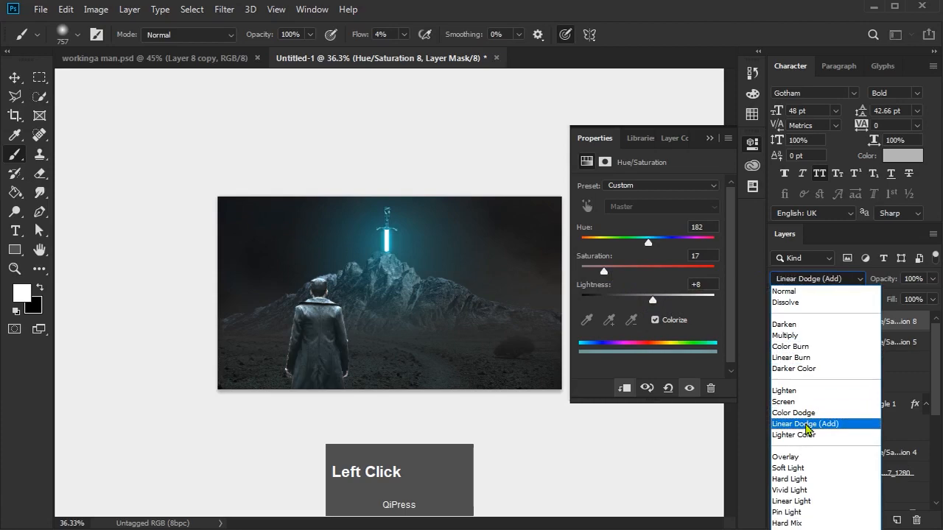
click(806, 426)
click(24, 81)
scroll(347, 290, up, 2)
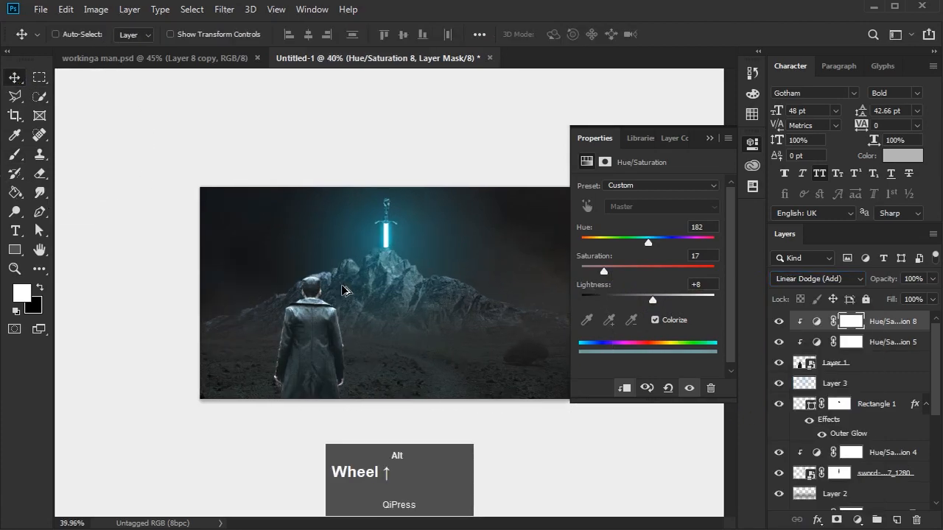
drag(610, 273, 614, 274)
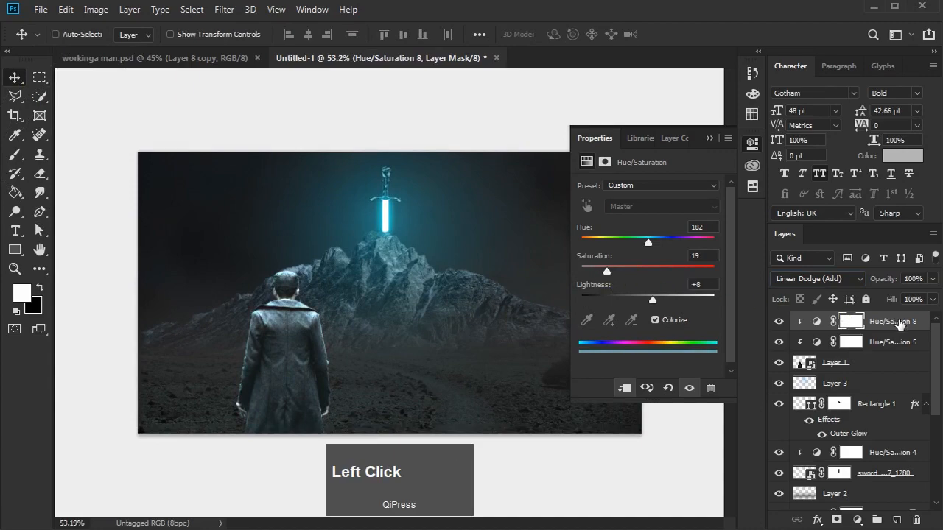
Split the Blend If underlying-layer black point of the man's colorizing adjustment to 9 / 92
right_click(899, 325)
click(712, 120)
drag(567, 390, 622, 391)
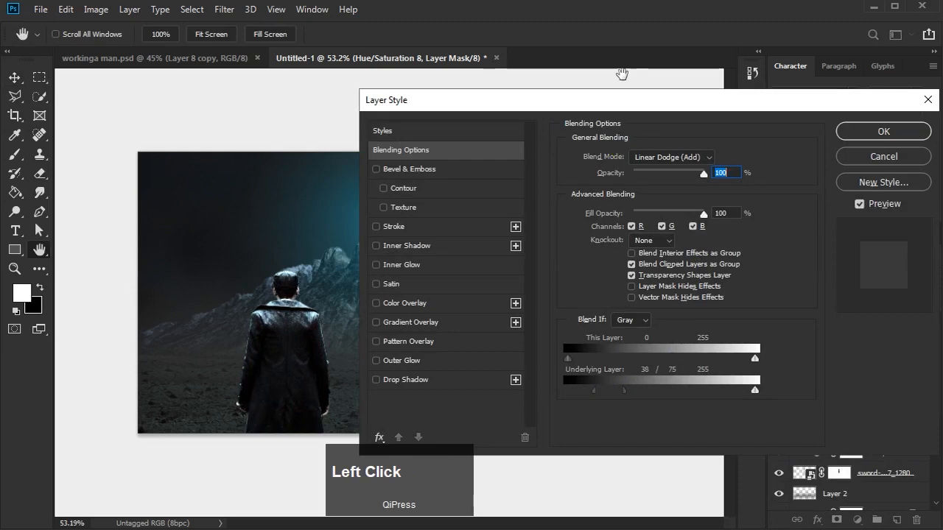
drag(622, 100, 727, 100)
scroll(712, 349, down, 1)
drag(728, 390, 757, 391)
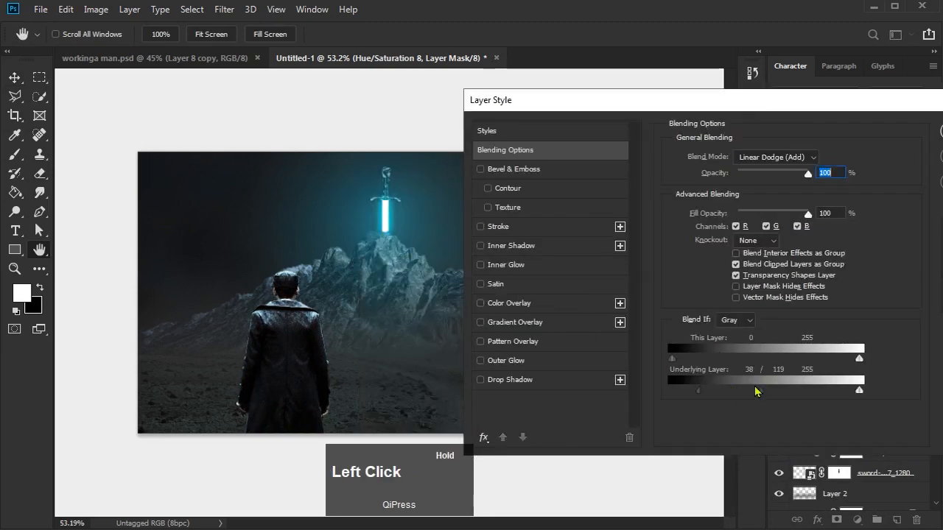
drag(699, 393, 684, 393)
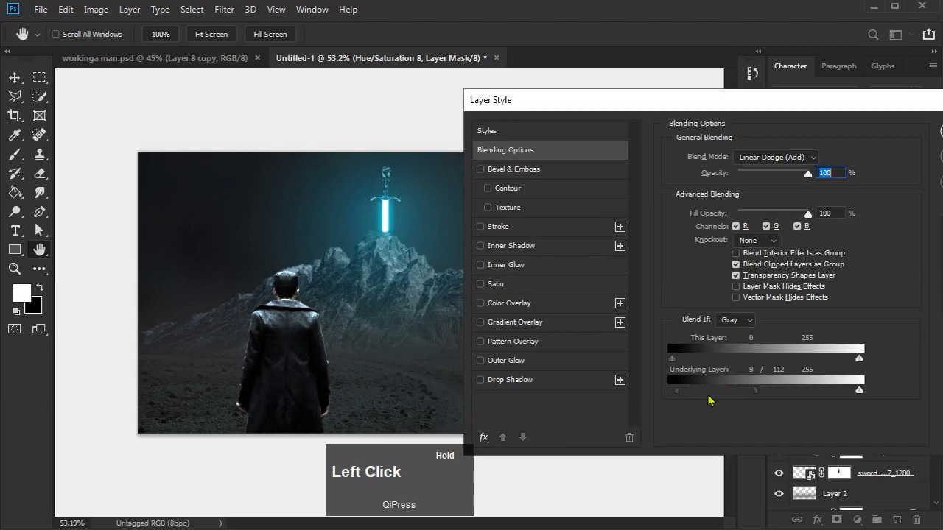
mouse_move(756, 396)
mouse_down()
mouse_move(785, 394)
mouse_move(744, 393)
mouse_up()
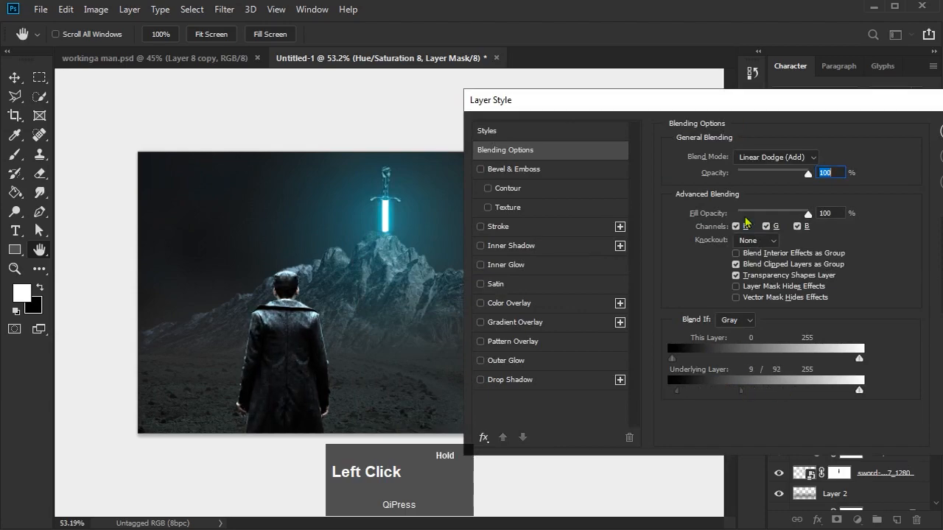
click(805, 143)
scroll(480, 258, down, 3)
scroll(715, 148, up, 2)
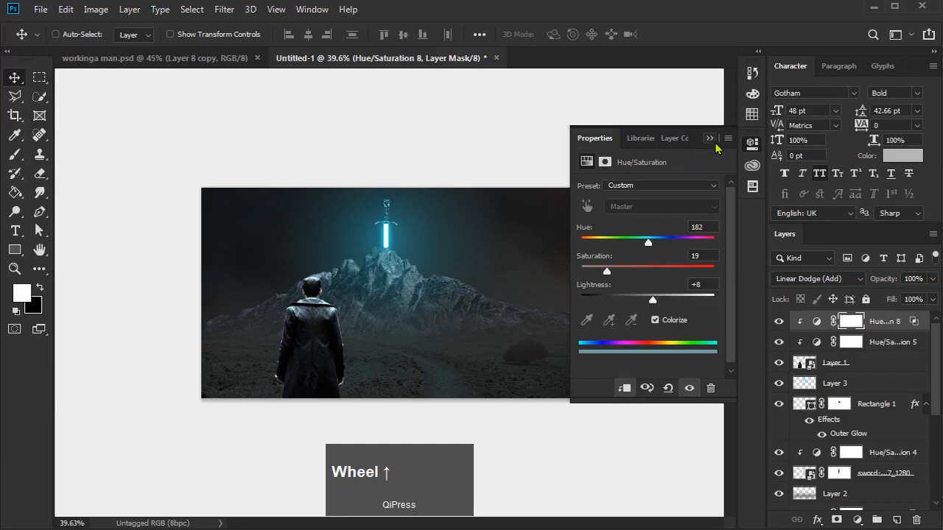
Add a layer on top and set up the Soft Round Pressure Size brush with black colour and 3% flow
click(709, 137)
scroll(766, 313, up, 1)
click(897, 520)
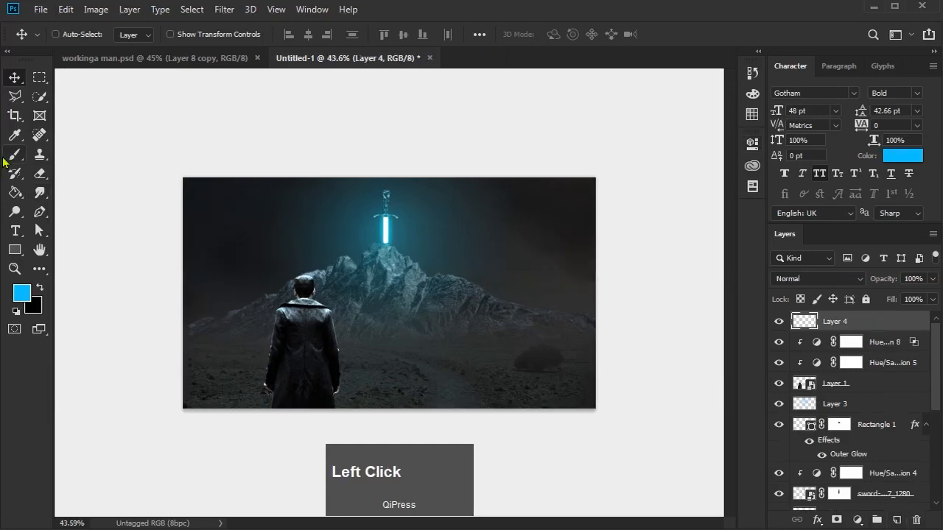
click(15, 154)
click(41, 287)
right_click(306, 206)
click(324, 298)
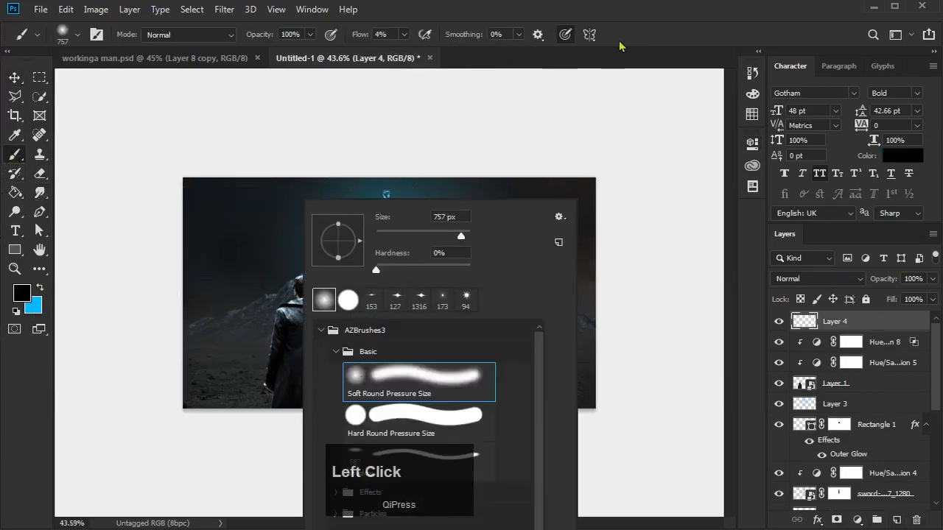
click(522, 294)
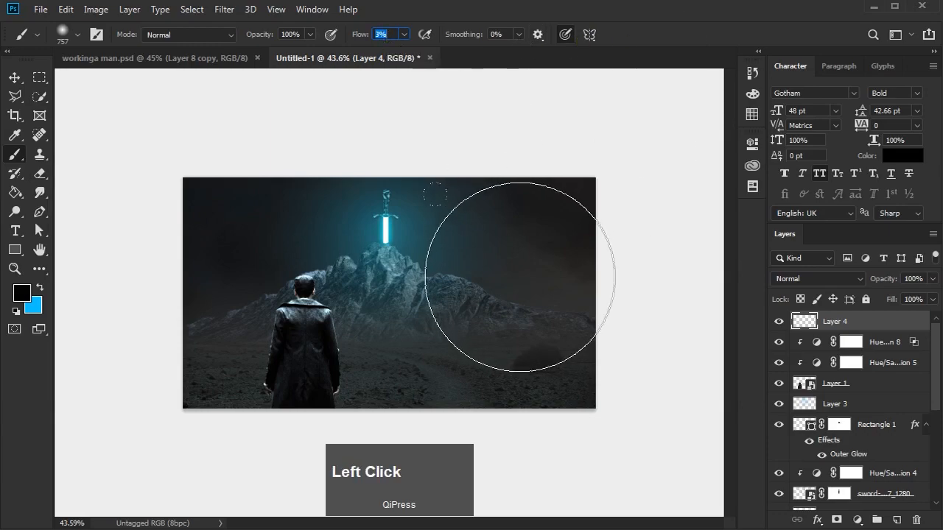
Paint soft black shading over the scene's outer sides and lower ground on Layer 4, reducing the brush to about 491 px
mouse_move(589, 336)
mouse_down()
mouse_move(567, 283)
mouse_move(495, 351)
mouse_move(473, 353)
mouse_up()
alt+right_click(473, 354)
click(211, 305)
click(233, 228)
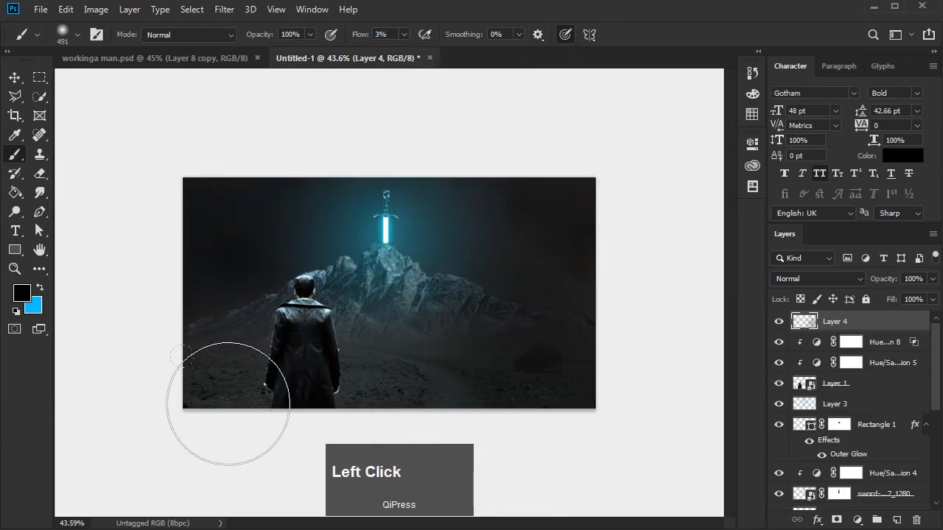
drag(227, 400, 287, 406)
Move Layer 4 directly beneath Layer 3 and paint more black shading over the ground and the scene's edges
drag(876, 322, 890, 414)
mouse_move(368, 409)
mouse_down()
mouse_move(420, 383)
mouse_move(471, 380)
mouse_move(482, 331)
mouse_up()
scroll(255, 261, up, 1)
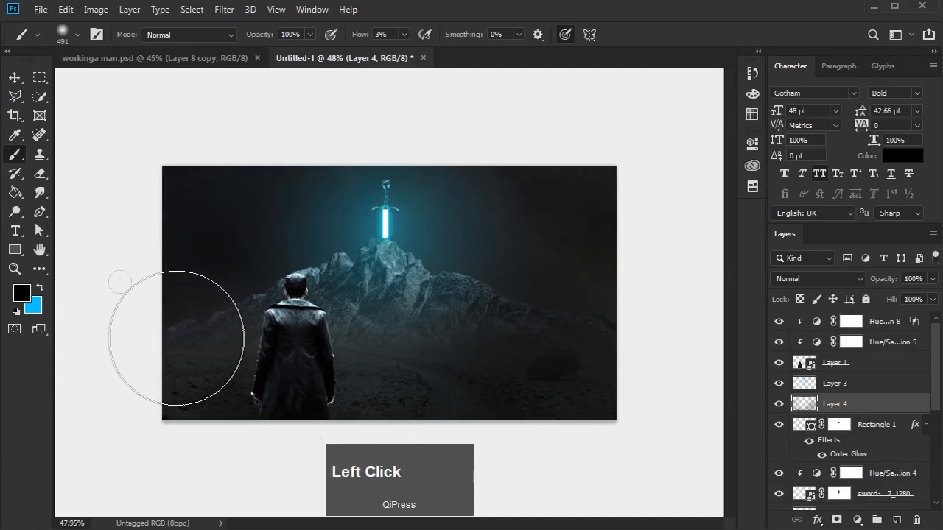
mouse_move(176, 337)
mouse_down()
mouse_move(195, 355)
mouse_move(180, 360)
mouse_move(560, 374)
mouse_move(571, 263)
mouse_move(552, 436)
mouse_up()
Scale the placed blue particle image to 51.10% and position it over the sword and mountain peak
scroll(552, 437, down, 2)
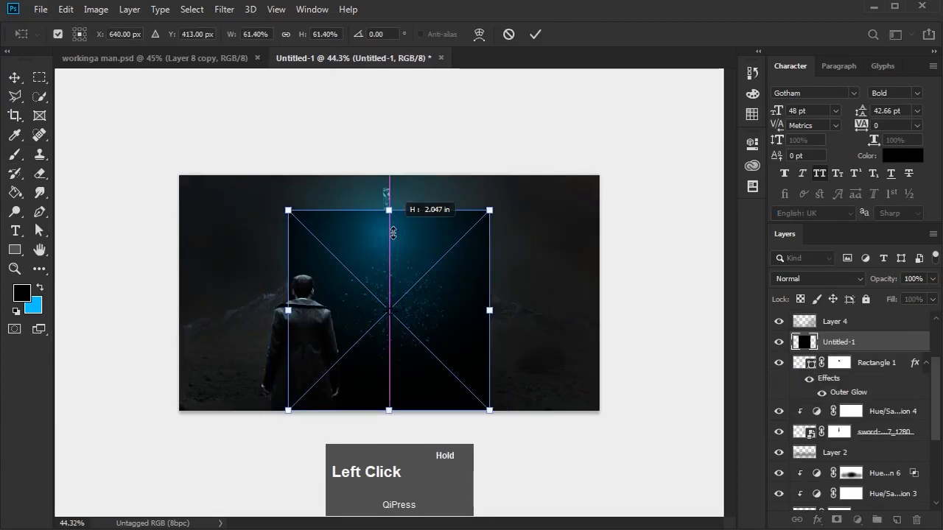
drag(412, 212, 435, 272)
key(Return)
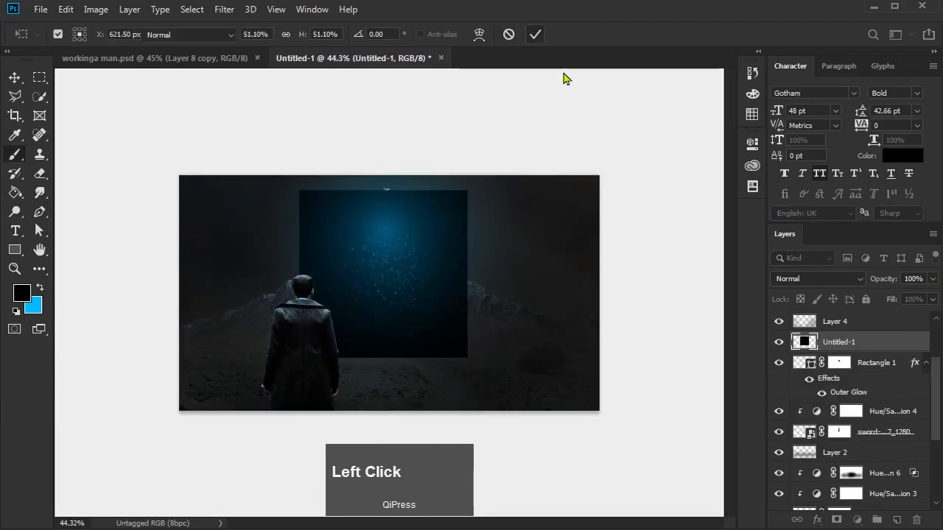
Commit the placed particle image, set its blending mode to Screen and move it so the particles surround the sword
key(b)
click(803, 278)
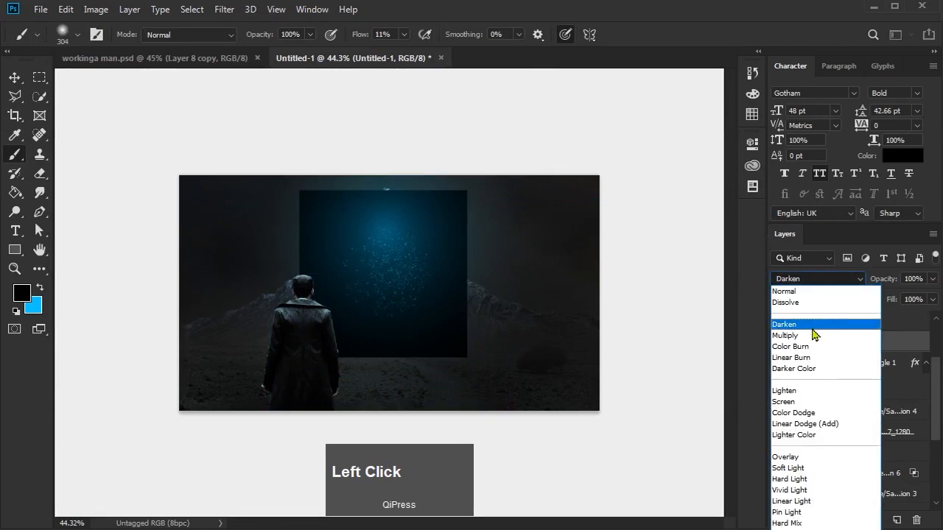
click(804, 402)
key(v)
alt+scroll(376, 280, up, 3)
drag(375, 280, 427, 188)
alt+scroll(479, 285, down, 3)
alt+scroll(478, 285, up, 5)
Scale the particle layer down to 21.29% and centre it on the sword's glowing blade
key(ctrl+t)
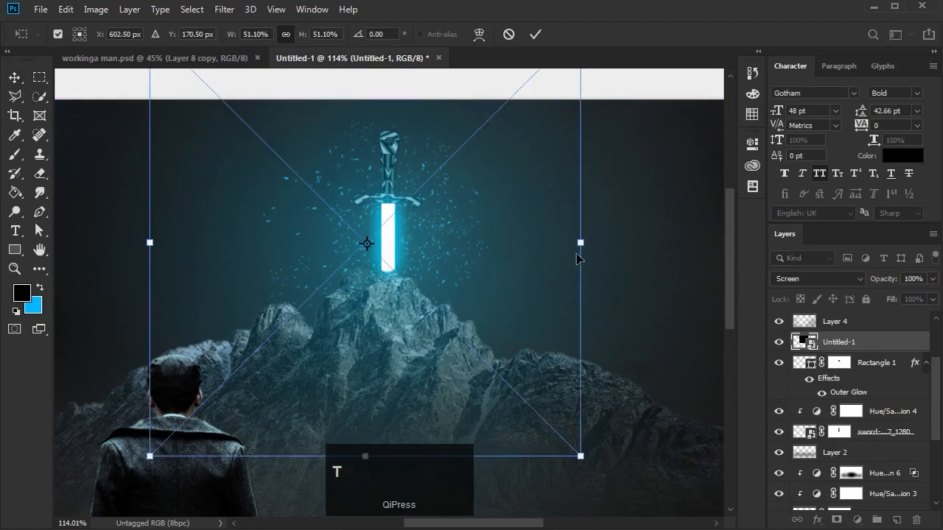
drag(579, 257, 331, 242)
mouse_move(272, 263)
mouse_down()
mouse_move(432, 273)
mouse_move(421, 264)
mouse_up()
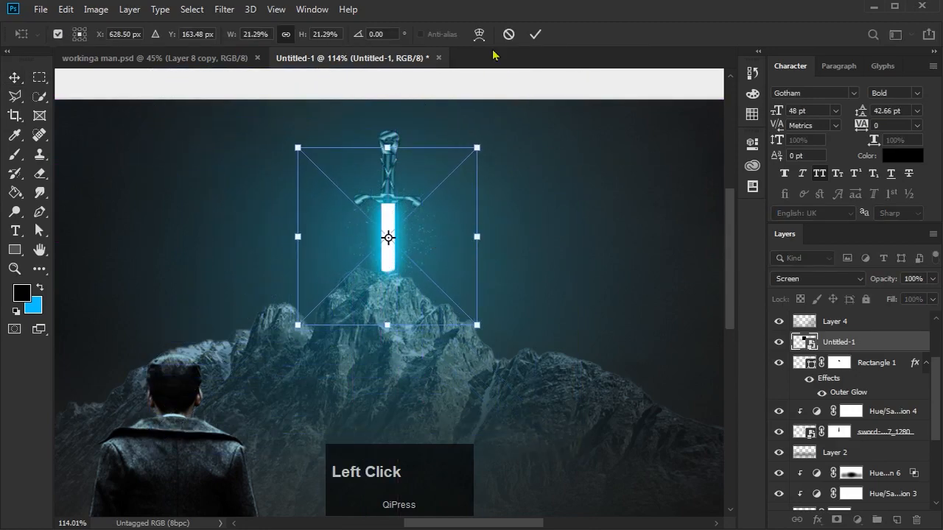
key(Return)
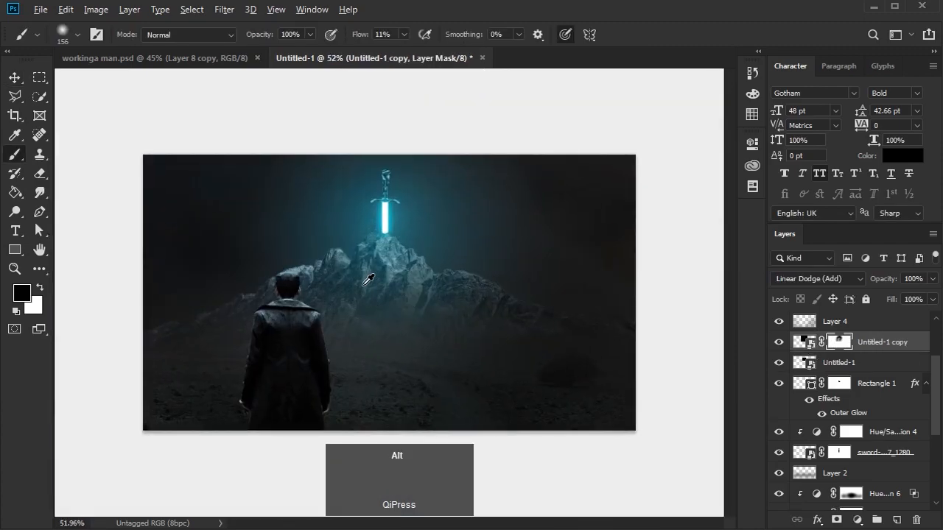
Stamp all visible layers into a new layer at the top of the stack and convert it to a smart object
scroll(335, 258, down, 1)
scroll(807, 351, up, 2)
click(884, 326)
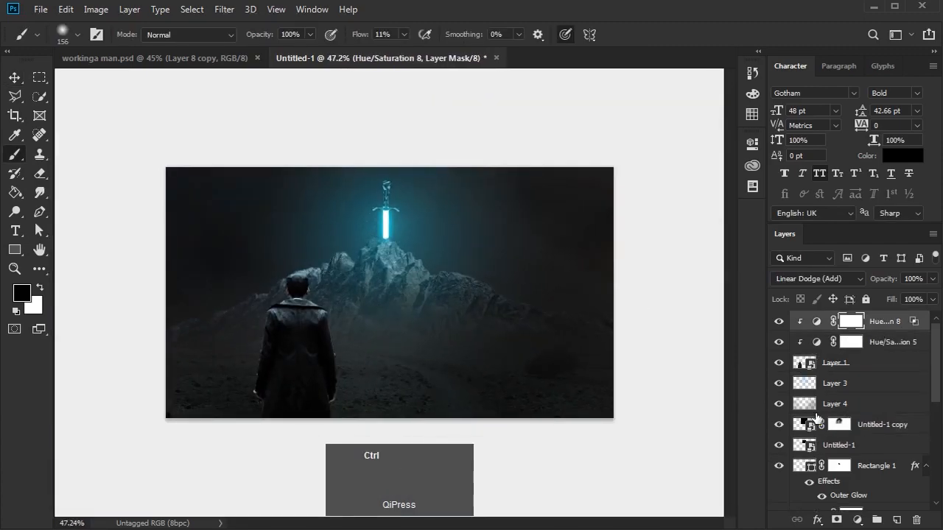
key(ctrl+shift+alt+e)
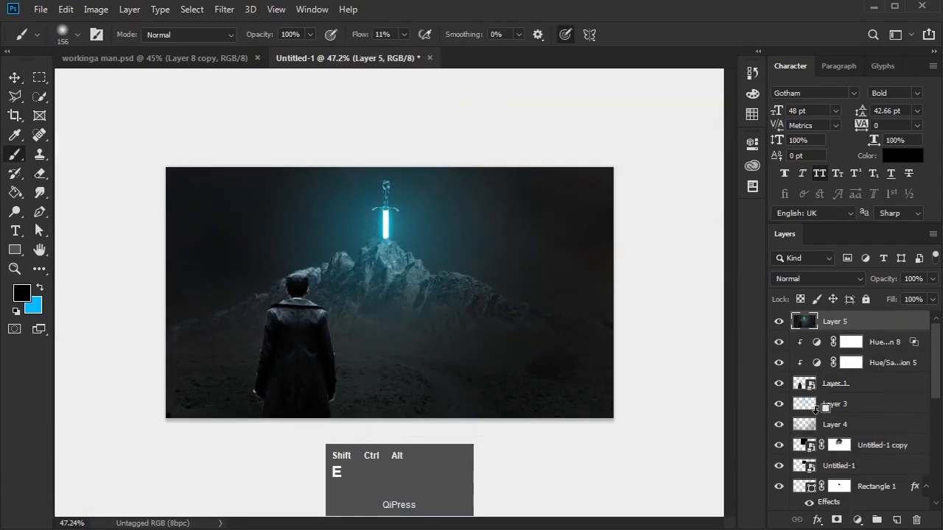
right_click(900, 329)
click(858, 303)
Open the Camera Raw filter on Layer 5 and set Temperature to -27, Exposure to -0.40 and Contrast to +47
key(ctrl+shift+a)
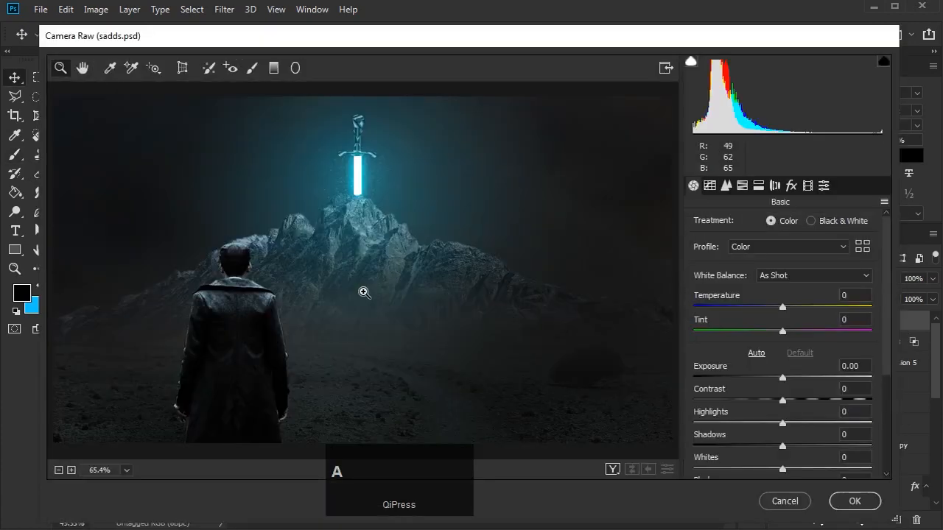
scroll(366, 278, down, 2)
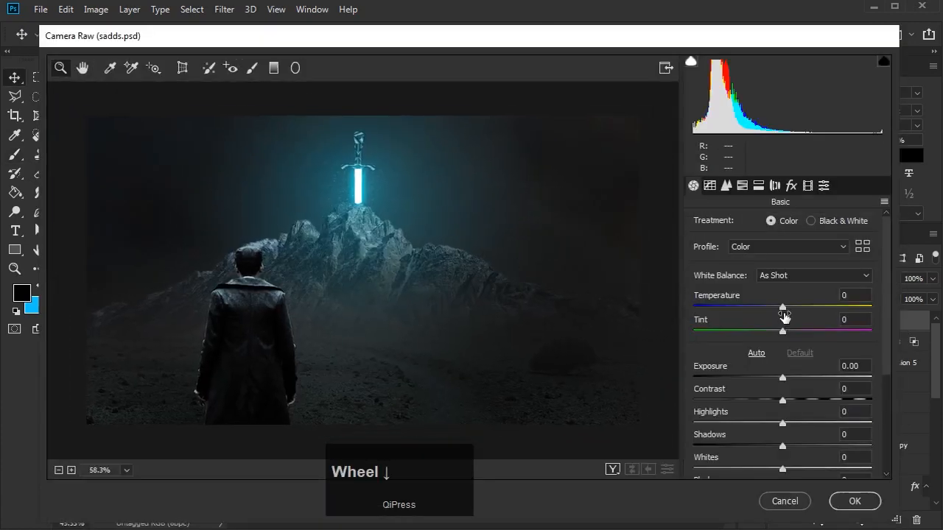
drag(783, 308, 777, 307)
mouse_move(758, 315)
mouse_down()
mouse_move(747, 312)
mouse_move(749, 332)
mouse_move(785, 332)
mouse_move(762, 309)
mouse_move(770, 310)
mouse_move(760, 313)
mouse_up()
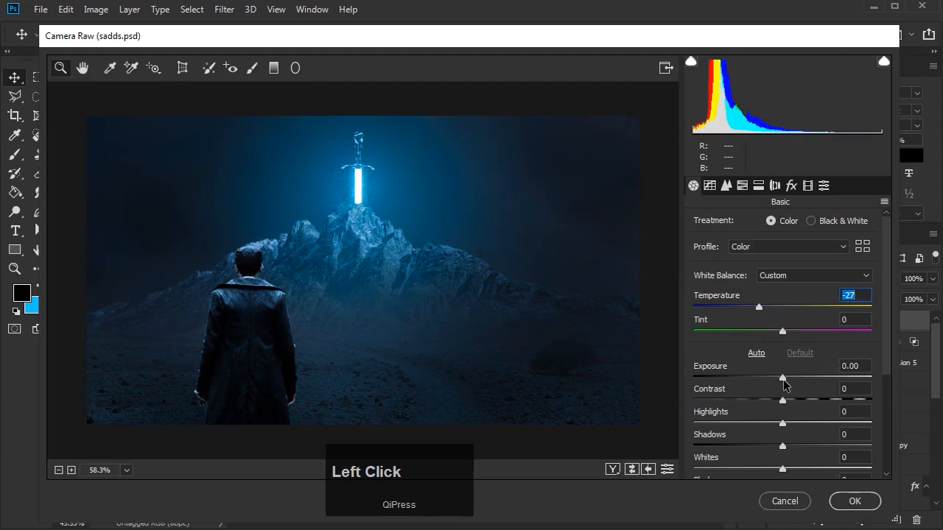
drag(782, 377, 824, 400)
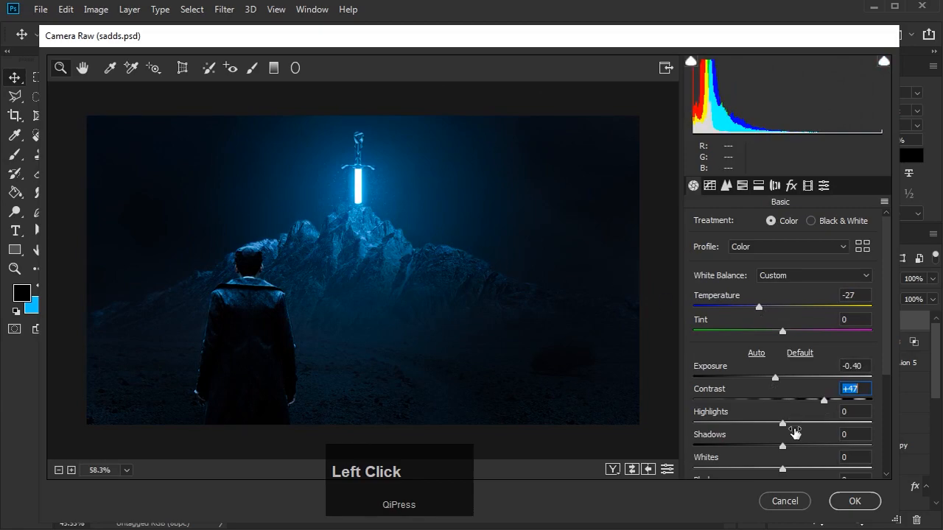
Set Highlights to +30, Shadows to -40 and Texture to -32, and apply the Camera Raw filter
drag(782, 423, 809, 424)
scroll(797, 407, down, 3)
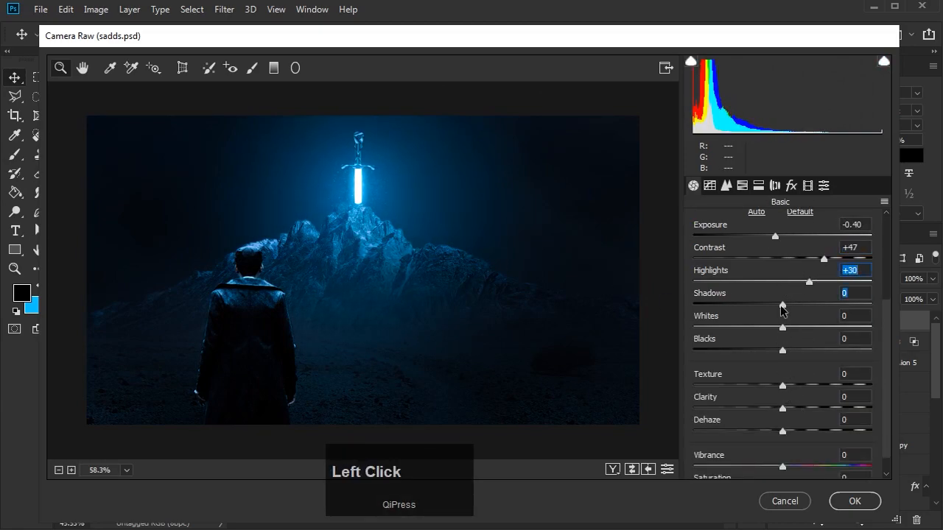
drag(782, 304, 738, 315)
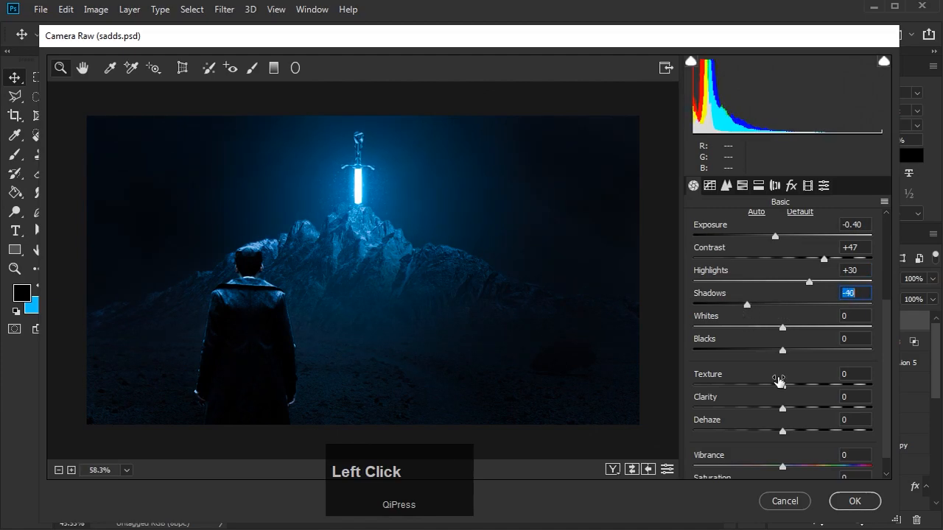
scroll(788, 411, down, 1)
drag(782, 364, 752, 366)
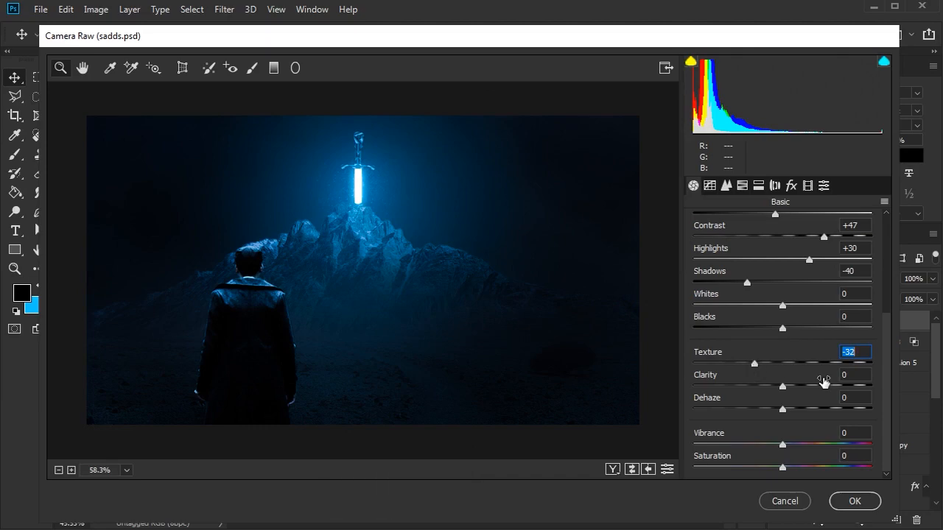
click(854, 501)
Add an empty layer on top with Linear Dodge (Add) blending and make bright blue the foreground colour
scroll(406, 319, down, 2)
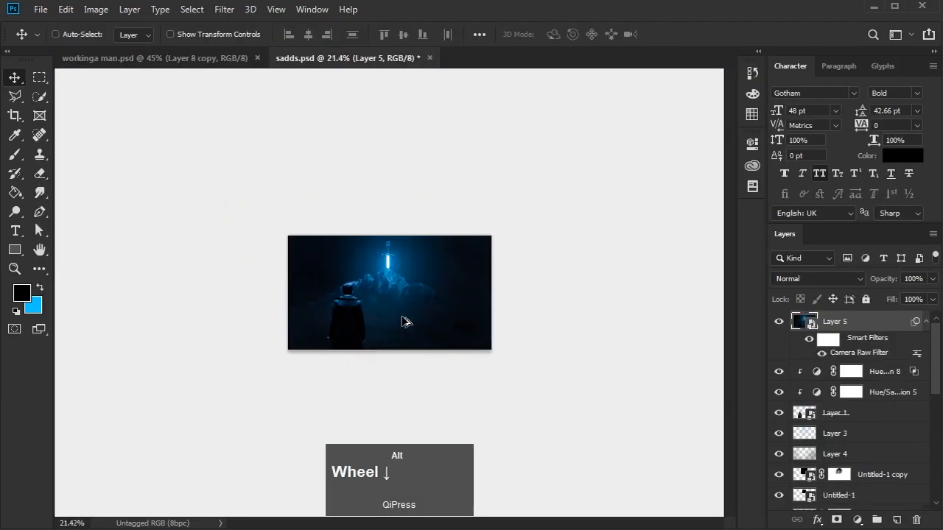
scroll(374, 206, up, 4)
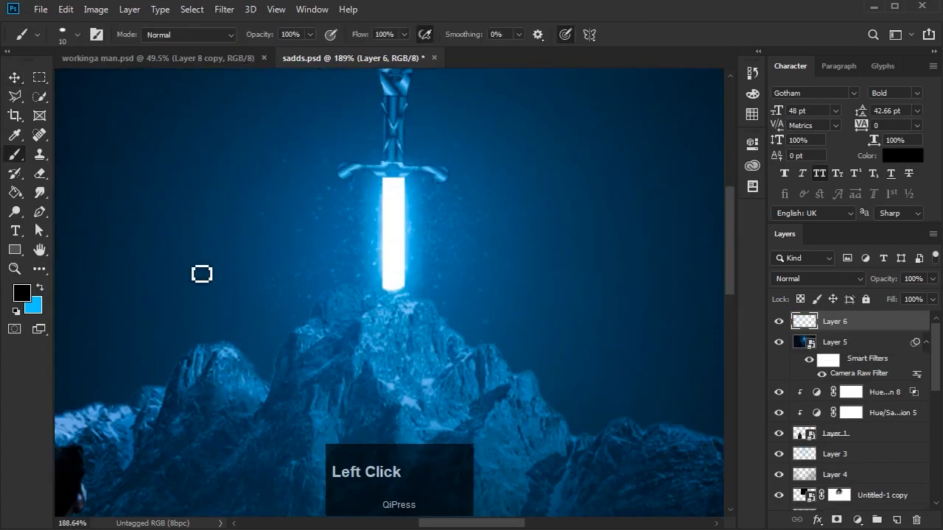
click(39, 287)
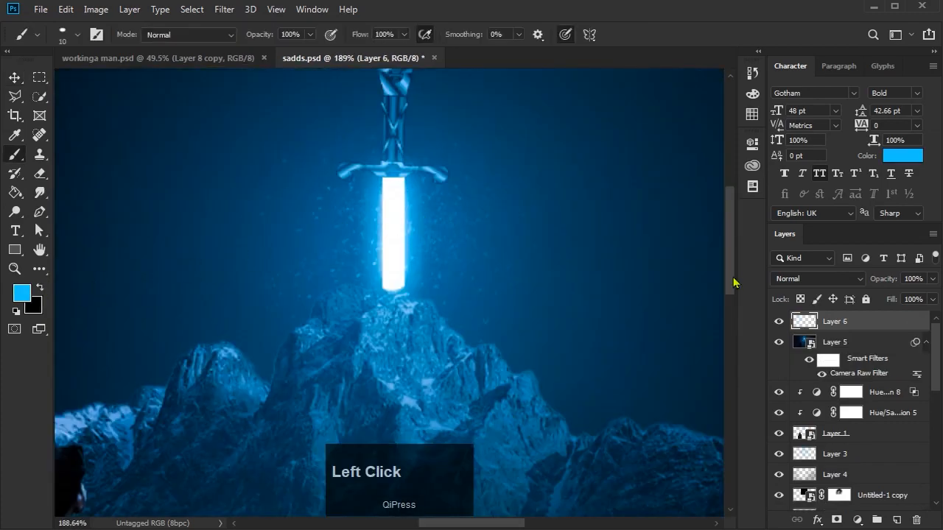
click(805, 278)
click(805, 423)
Dab scattered small blue glowing particles around the sword's blade and handle on Layer 6 with a 10 px brush
click(418, 179)
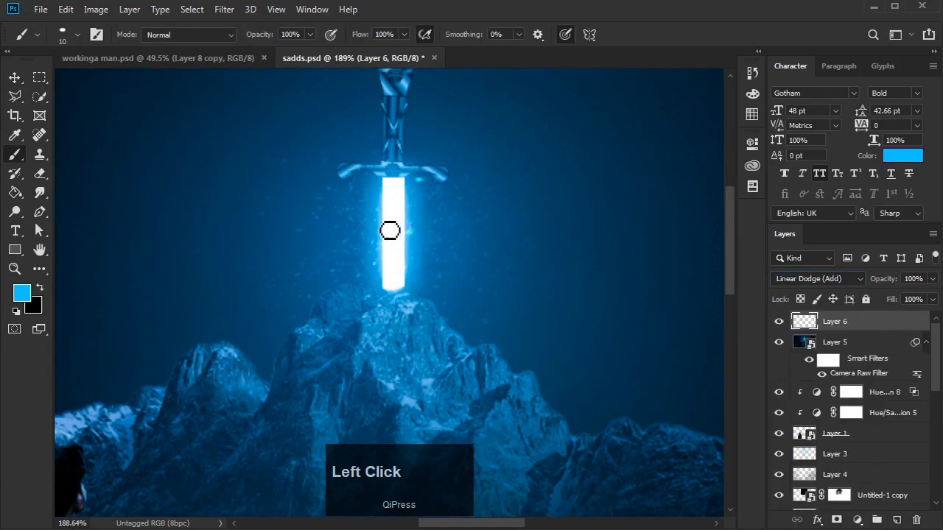
click(362, 126)
click(370, 199)
click(355, 288)
click(304, 263)
click(443, 221)
click(479, 207)
click(464, 286)
click(270, 193)
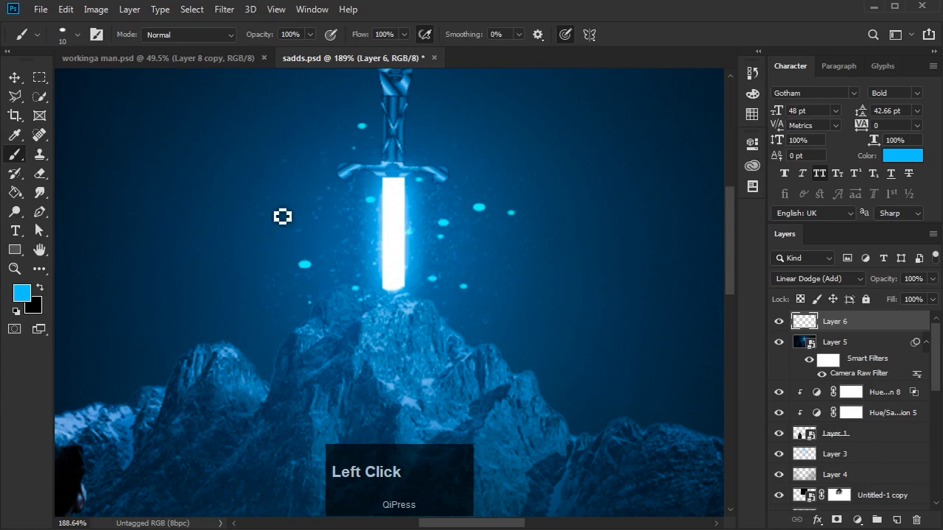
click(278, 145)
Change Layer 6's blending mode to Screen and check the whole composite
click(839, 278)
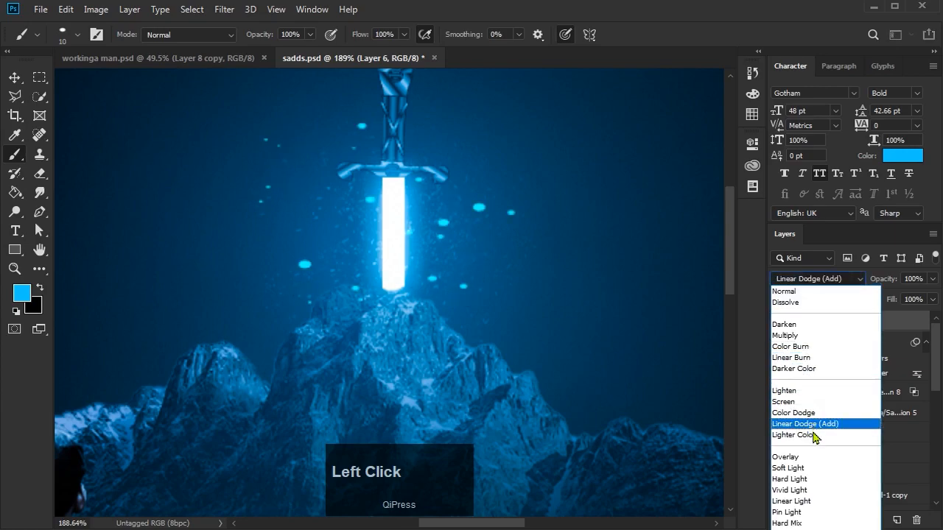
click(783, 402)
key(v)
alt+scroll(370, 207, down, 5)
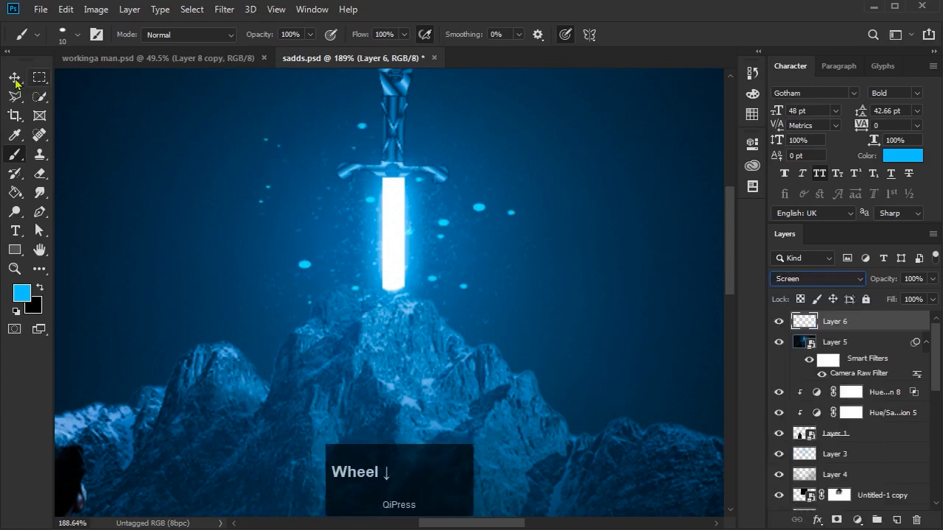
alt+scroll(370, 207, down, 2)
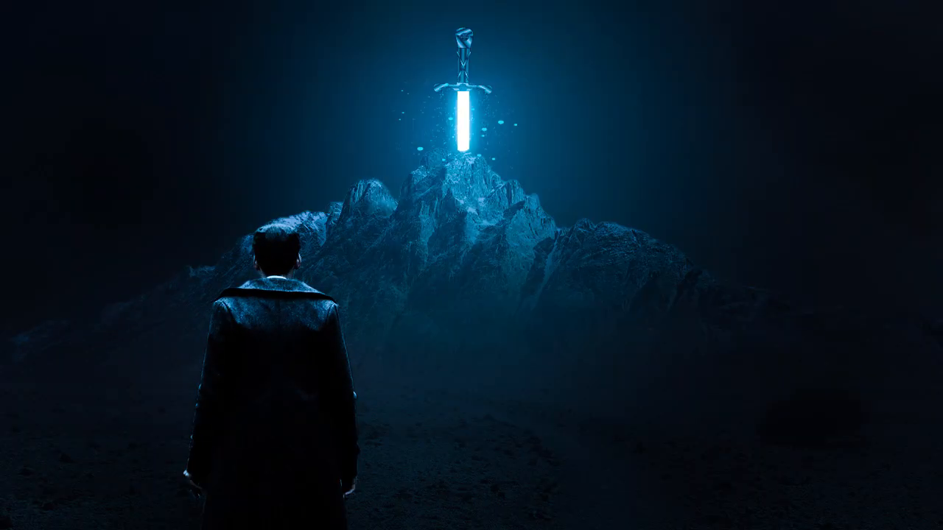